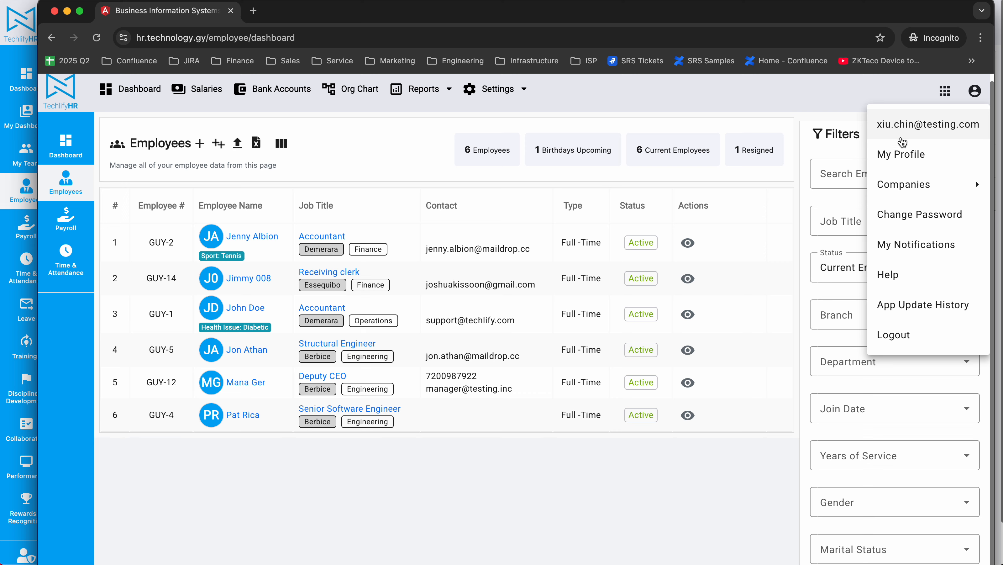
# Close the account menu and open the Deputy CEO's employee profile from the employee list
pyautogui.click(486, 529)
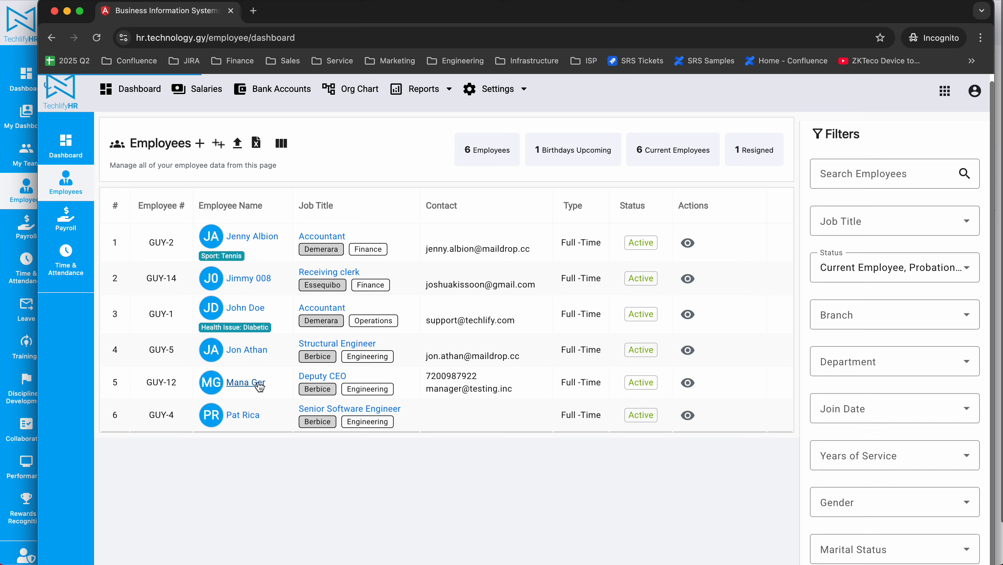
pyautogui.click(260, 387)
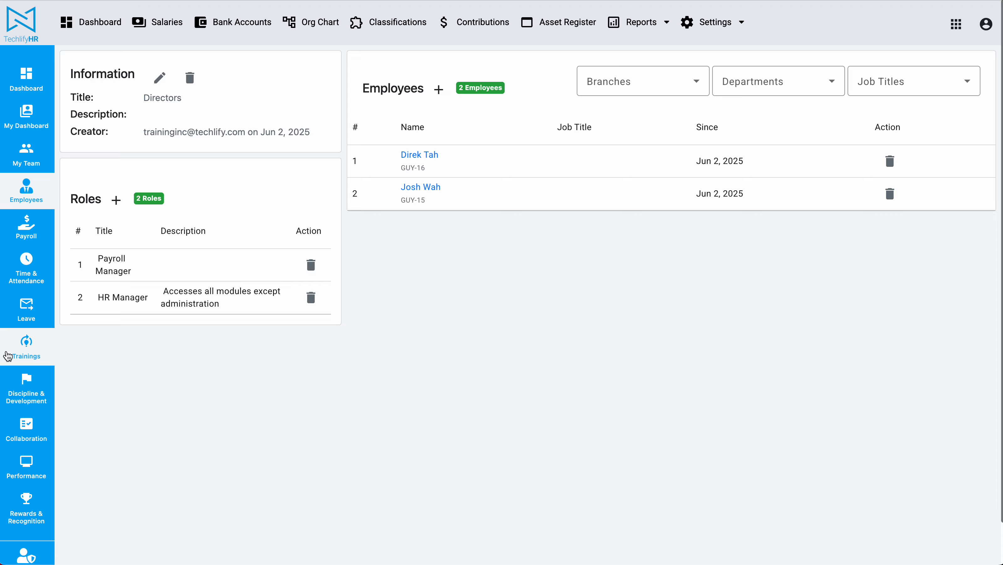
# In the administrator's browser window, open the user account holding the Payroll Clerk role for editing
pyautogui.click(26, 514)
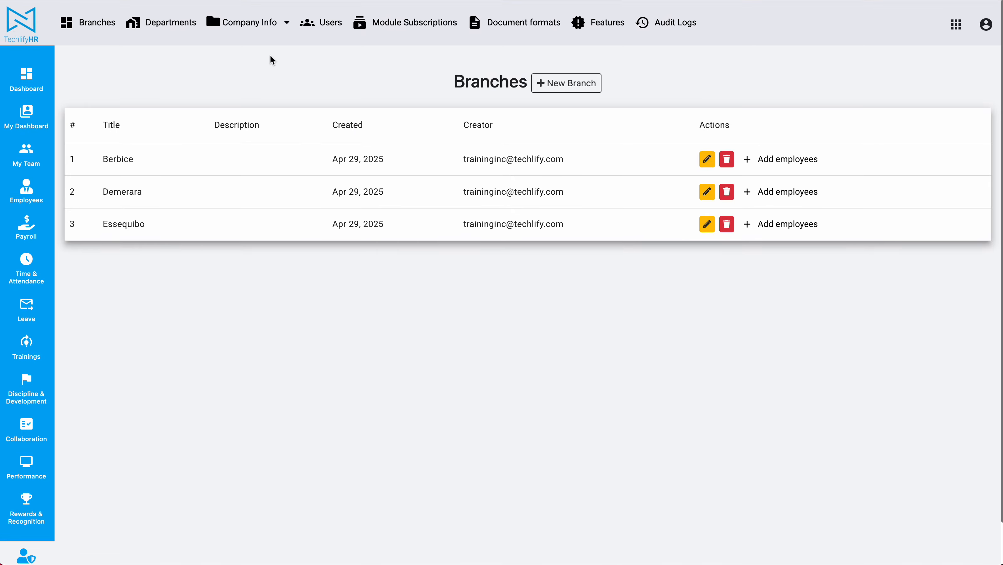
pyautogui.click(338, 26)
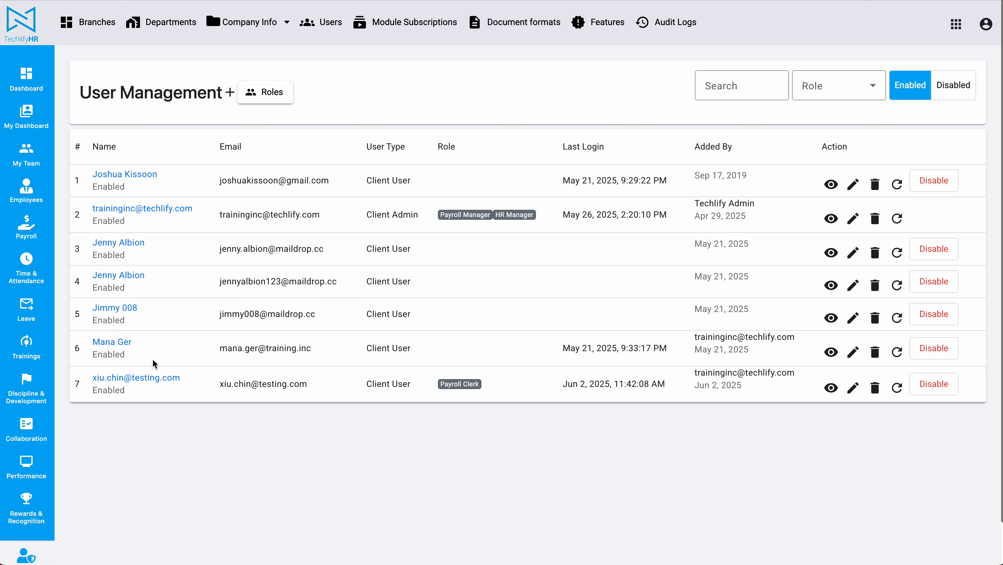
pyautogui.click(853, 388)
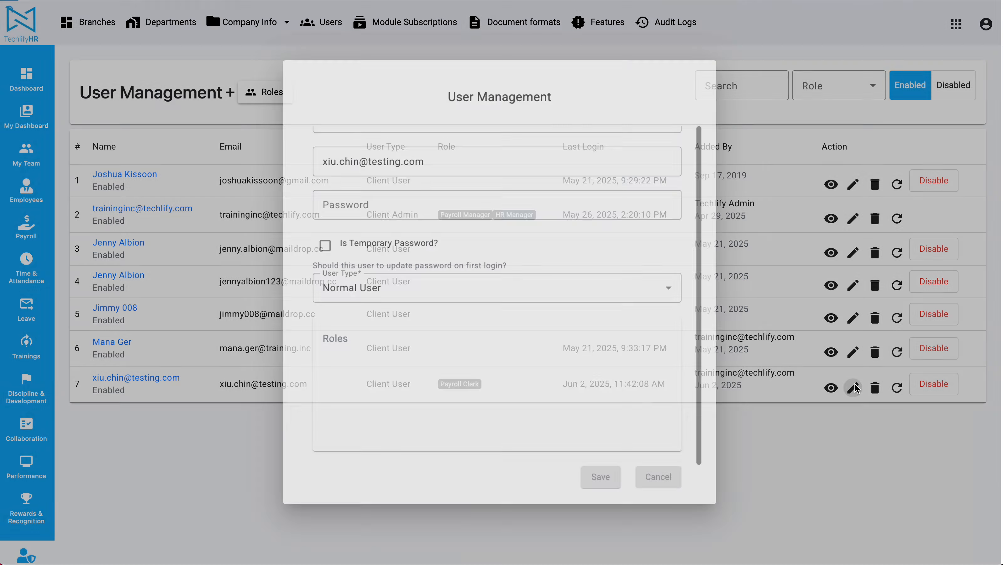
# Add the HR Officer role to the Payroll Clerk's user account and save the changes
pyautogui.scroll(-10, 477, 368)
pyautogui.scroll(7, 477, 356)
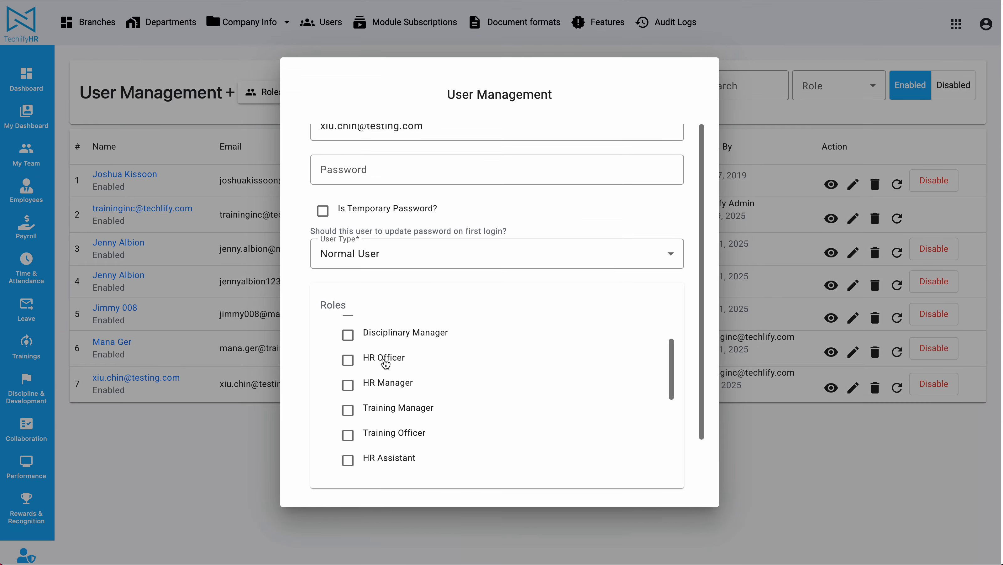
pyautogui.click(348, 360)
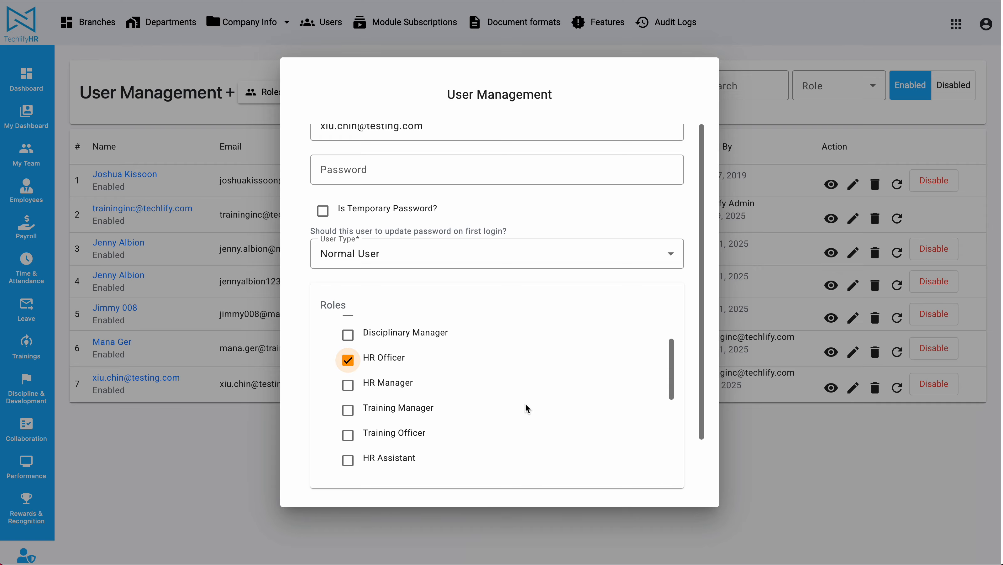
pyautogui.scroll(-5, 526, 408)
pyautogui.scroll(-3, 694, 440)
pyautogui.click(602, 453)
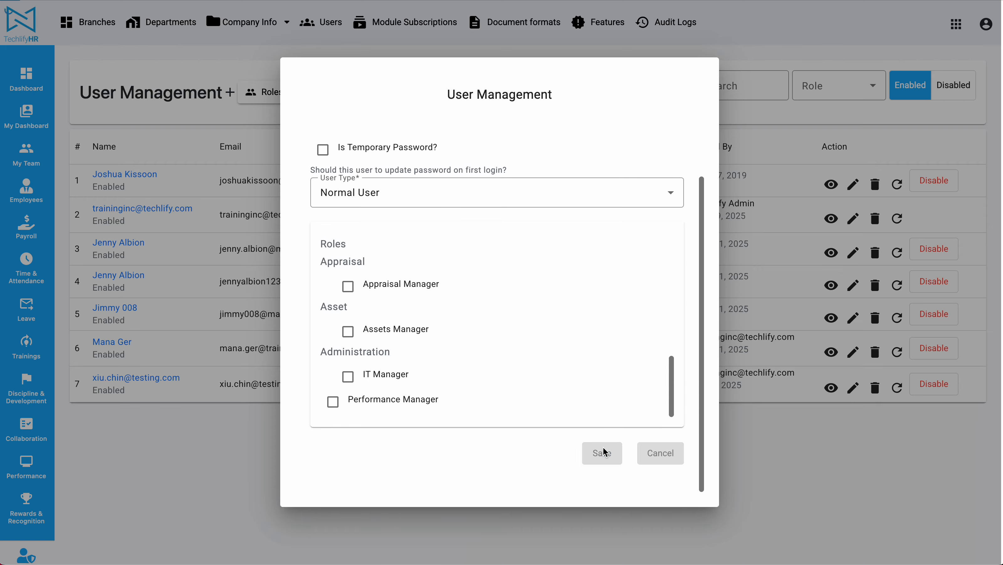
# Switch back to the Incognito browser window and reload the Deputy CEO's profile
pyautogui.press('super+grave')
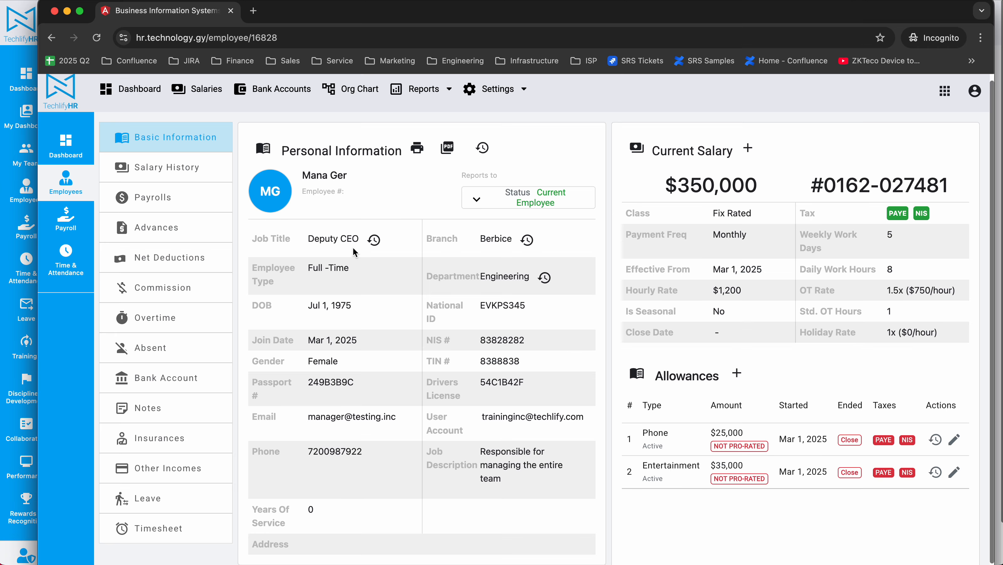
pyautogui.click(96, 37)
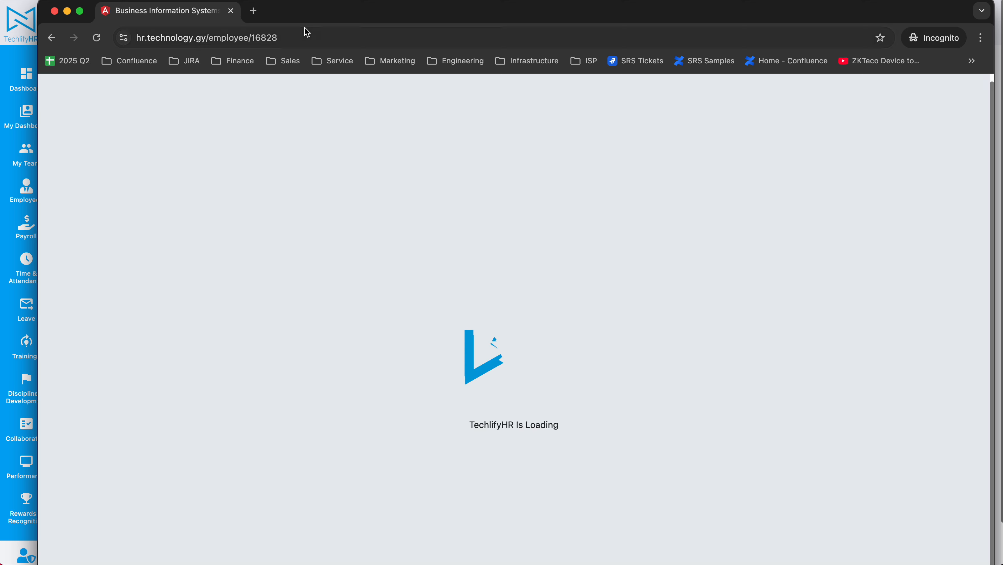
pyautogui.moveTo(313, 20); pyautogui.dragTo(319, 0)
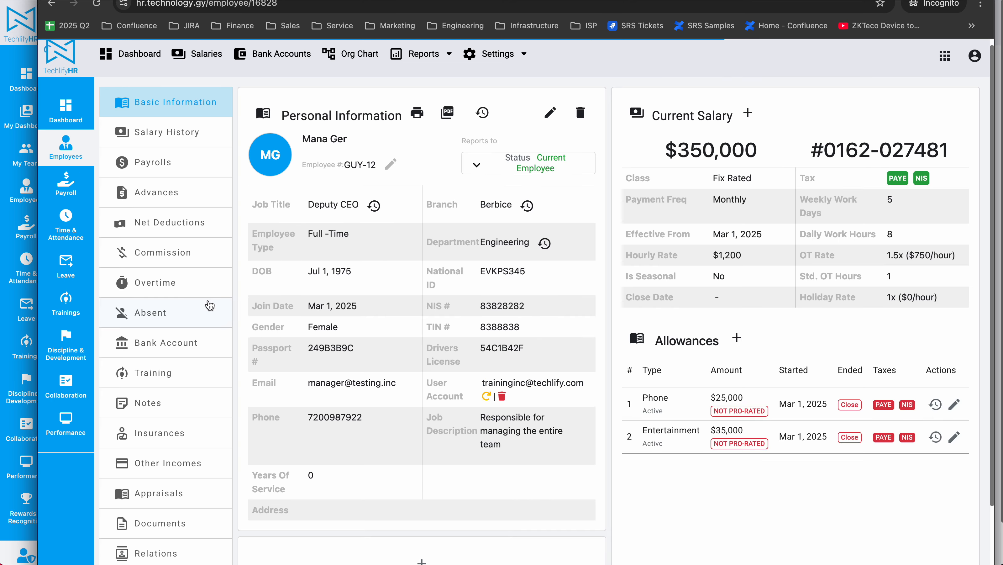
# Examine the Deputy CEO's appraisal and infraction records and the job title in the basic information
pyautogui.scroll(-3, 160, 201)
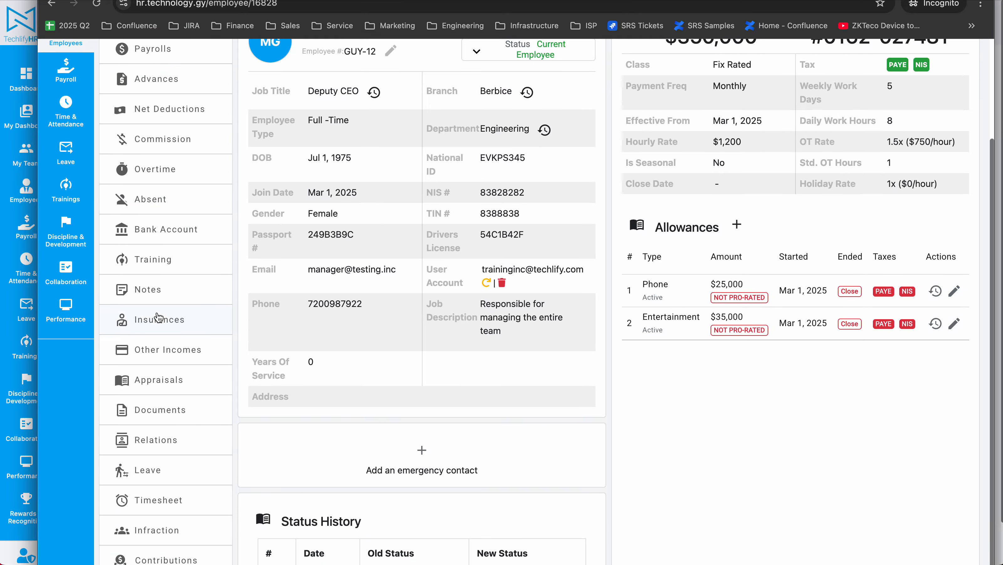
pyautogui.click(172, 393)
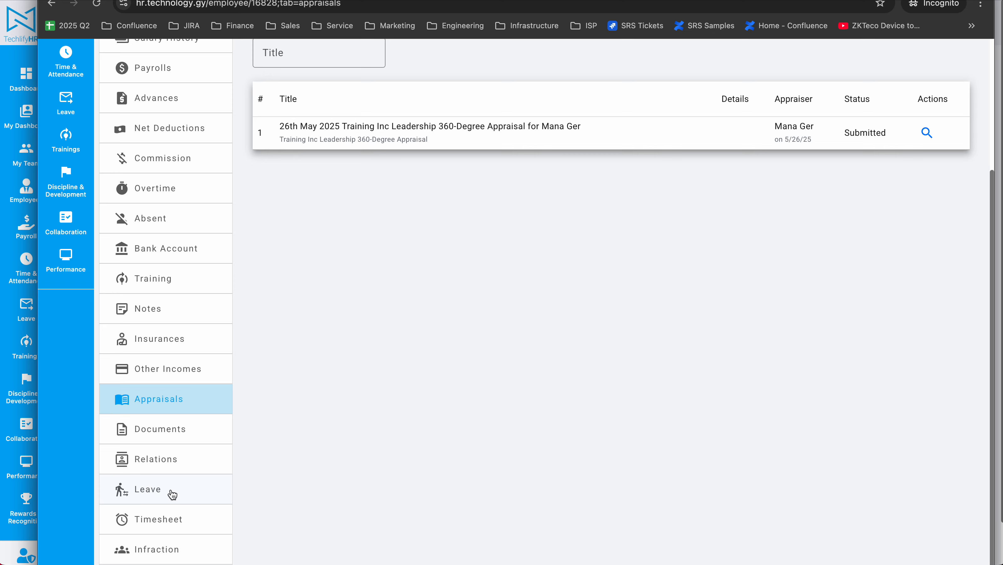
pyautogui.scroll(-1, 162, 549)
pyautogui.click(162, 549)
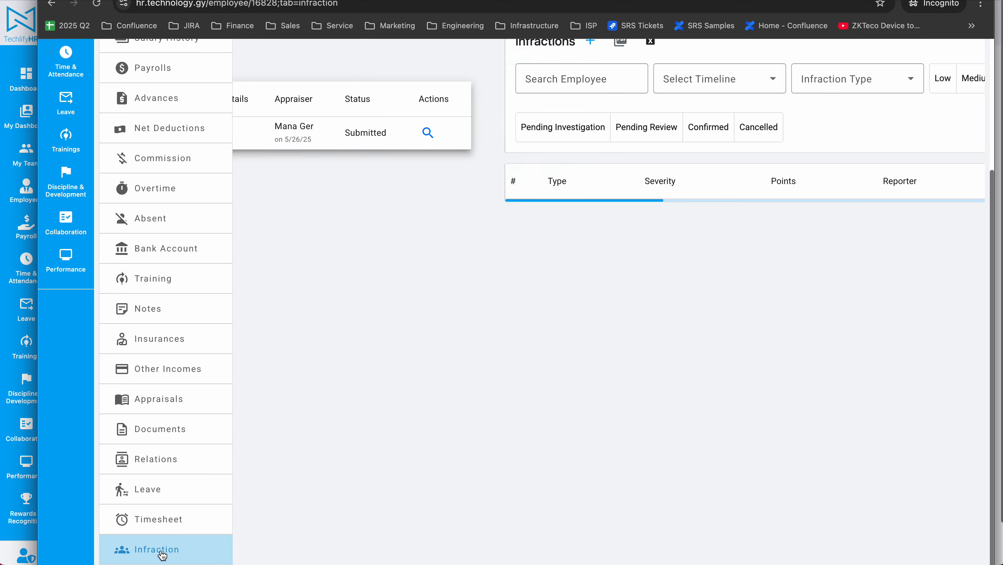
pyautogui.scroll(5, 475, 335)
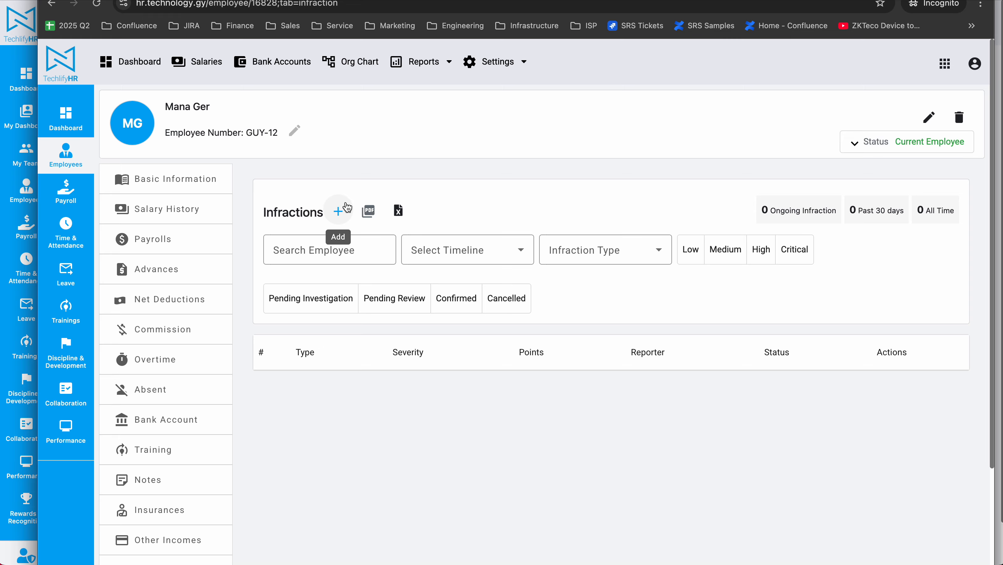
pyautogui.click(201, 178)
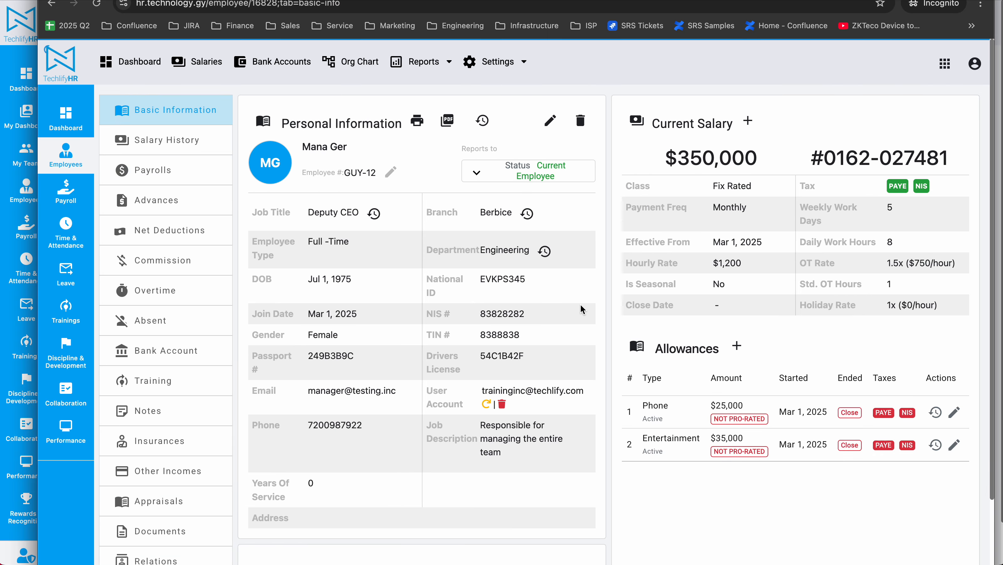
pyautogui.tripleClick(314, 208)
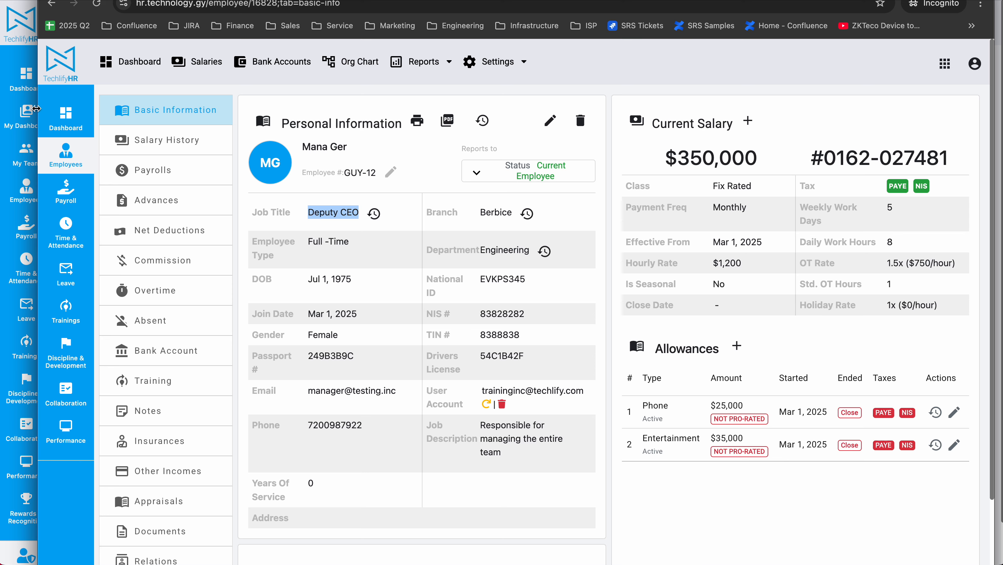
# In the administrator's browser window, start a new employee classification titled Senior Employees
pyautogui.click(21, 31)
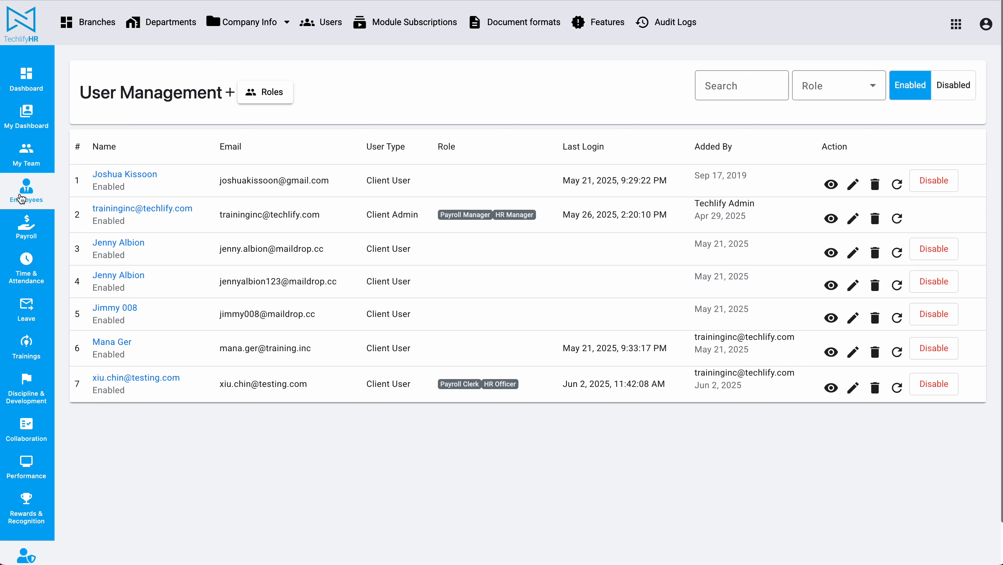
pyautogui.click(26, 189)
pyautogui.click(385, 25)
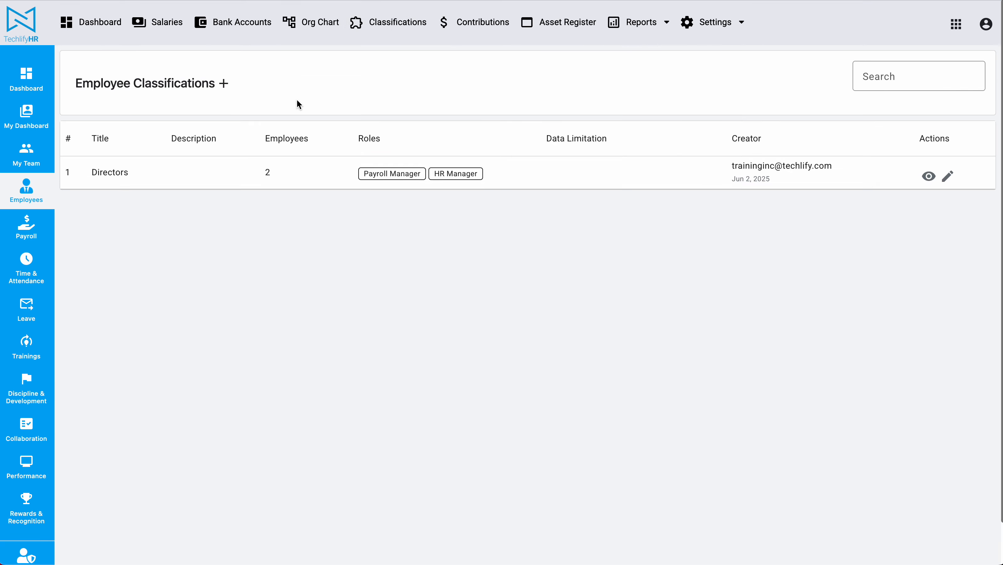
pyautogui.click(223, 83)
pyautogui.click(128, 105)
pyautogui.write('Se')
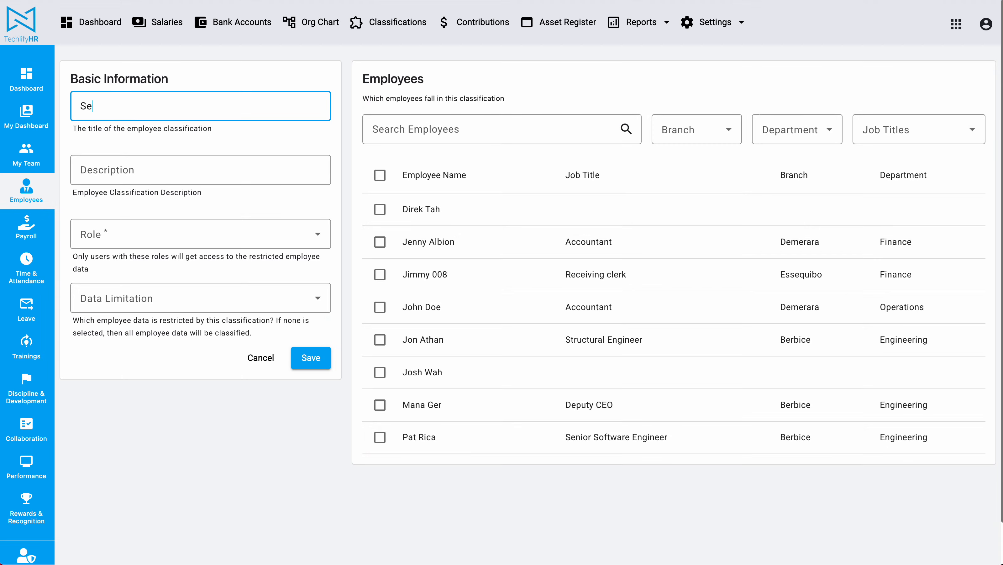
pyautogui.write('nior Employees')
# Assign the HR Manager and Payroll Manager roles to the Senior Employees classification
pyautogui.click(136, 233)
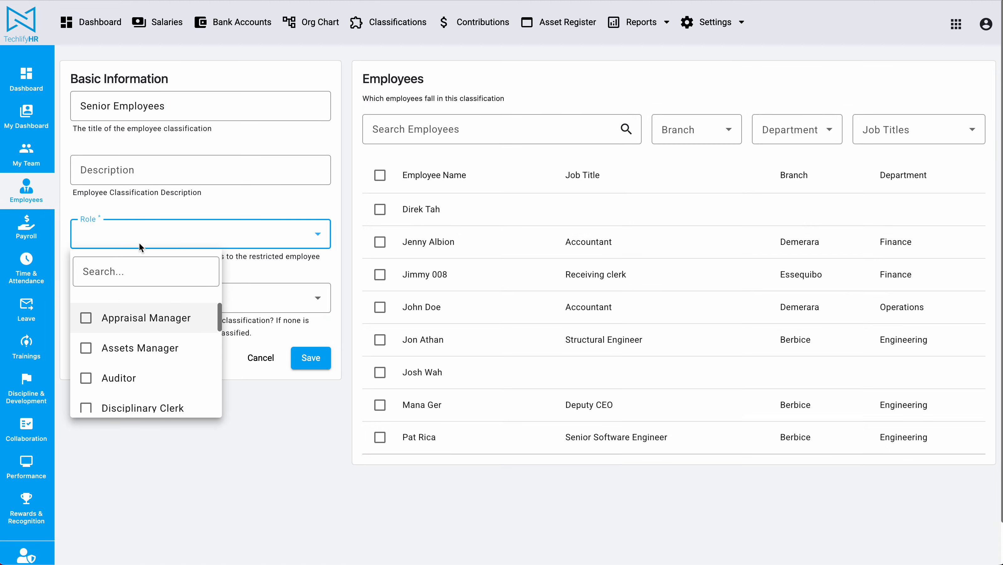
pyautogui.scroll(-2, 135, 328)
pyautogui.scroll(-3, 135, 328)
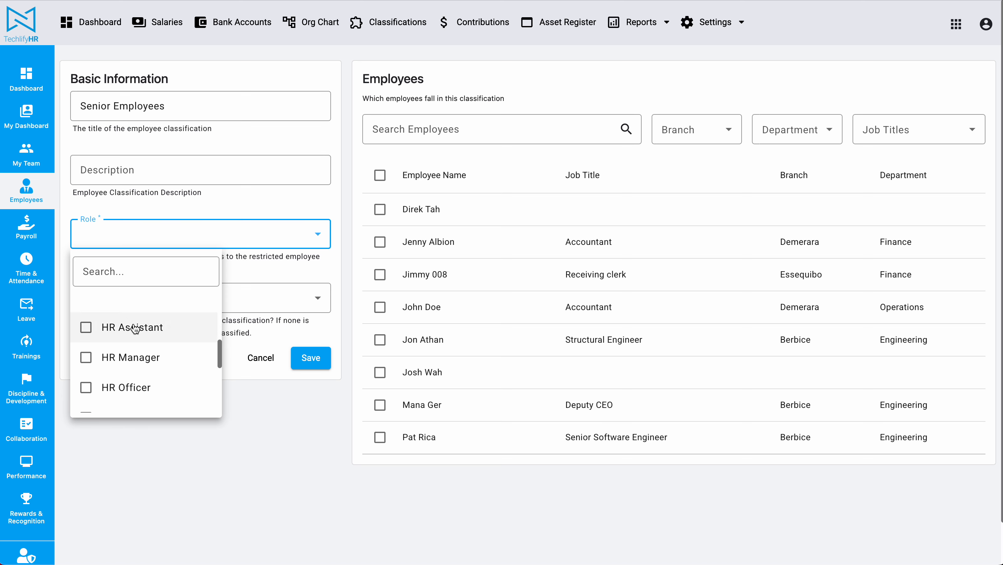
pyautogui.click(128, 358)
pyautogui.scroll(-2, 123, 363)
pyautogui.scroll(1, 121, 356)
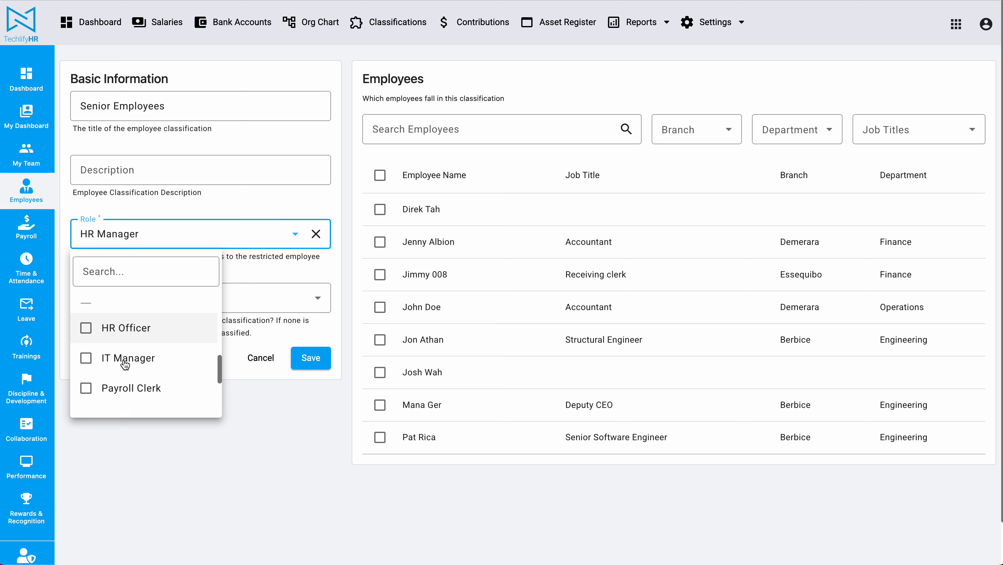
pyautogui.scroll(-1, 125, 359)
pyautogui.click(125, 380)
pyautogui.click(217, 473)
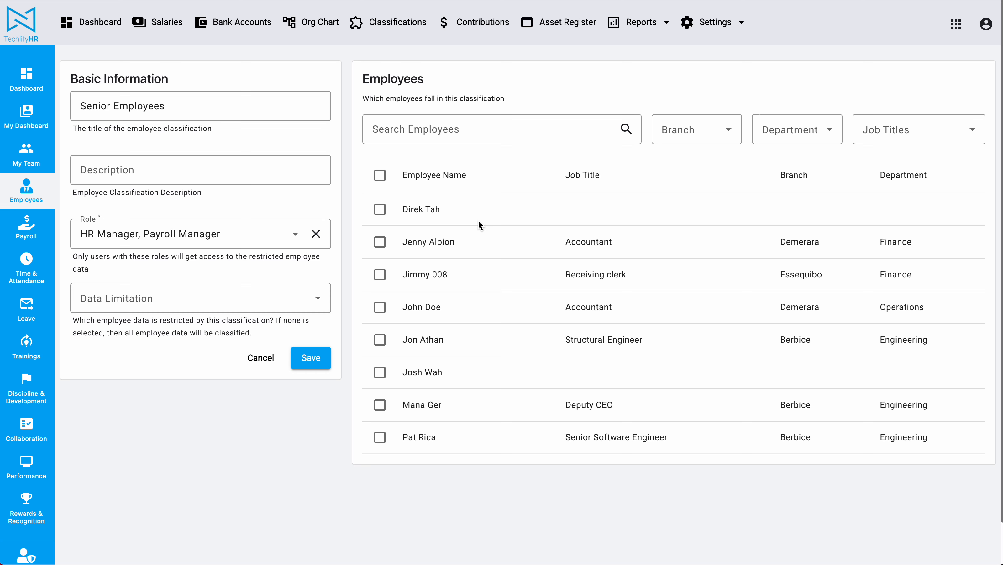
# Include the employee with the Deputy CEO job title in the Senior Employees classification
pyautogui.scroll(-1, 478, 222)
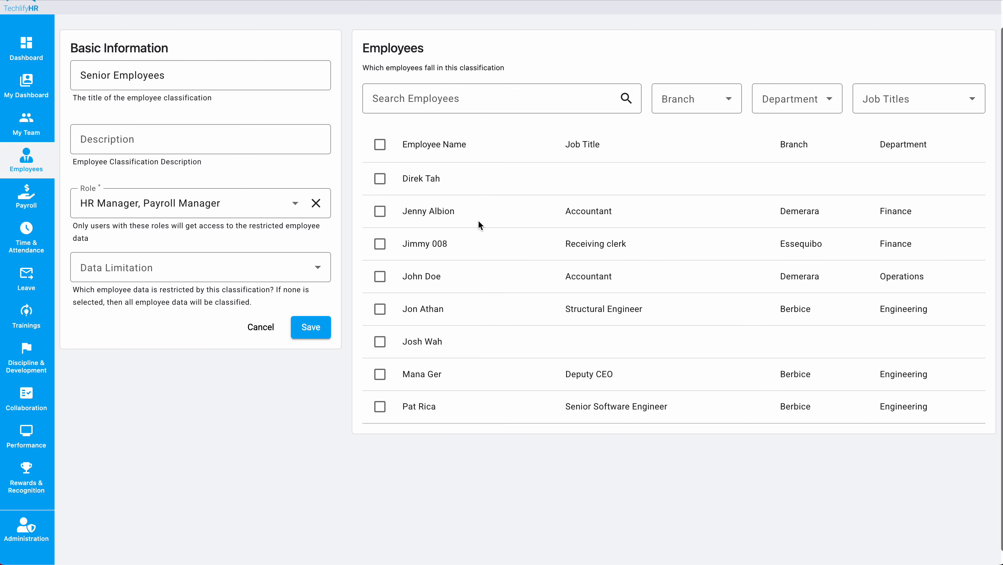
pyautogui.click(379, 375)
pyautogui.scroll(1, 297, 429)
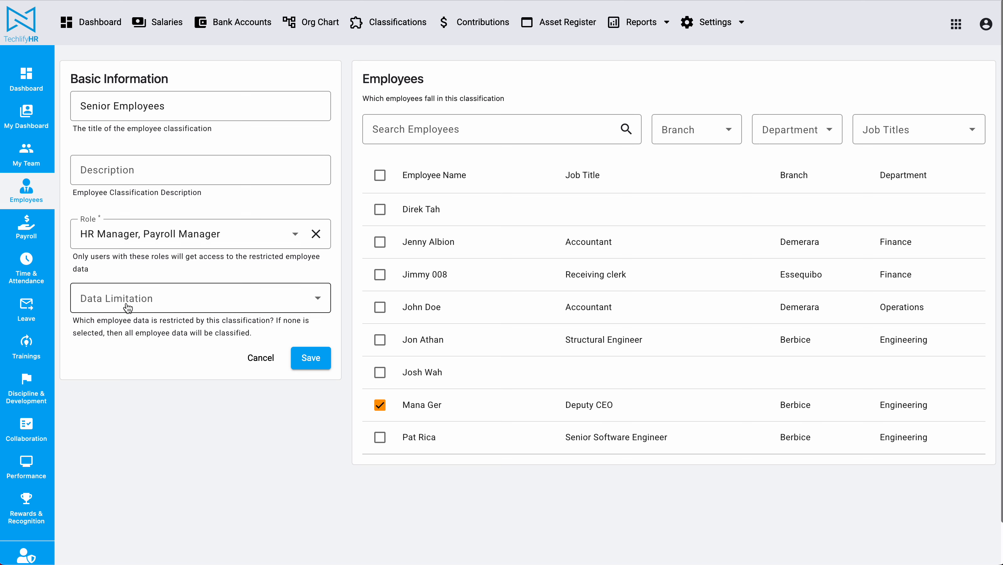
pyautogui.click(111, 302)
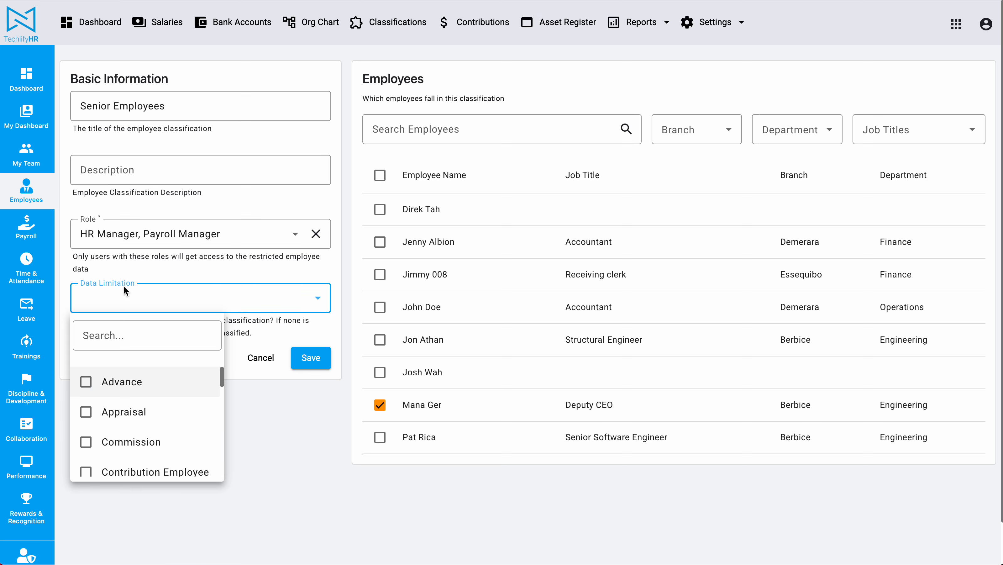
pyautogui.click(315, 438)
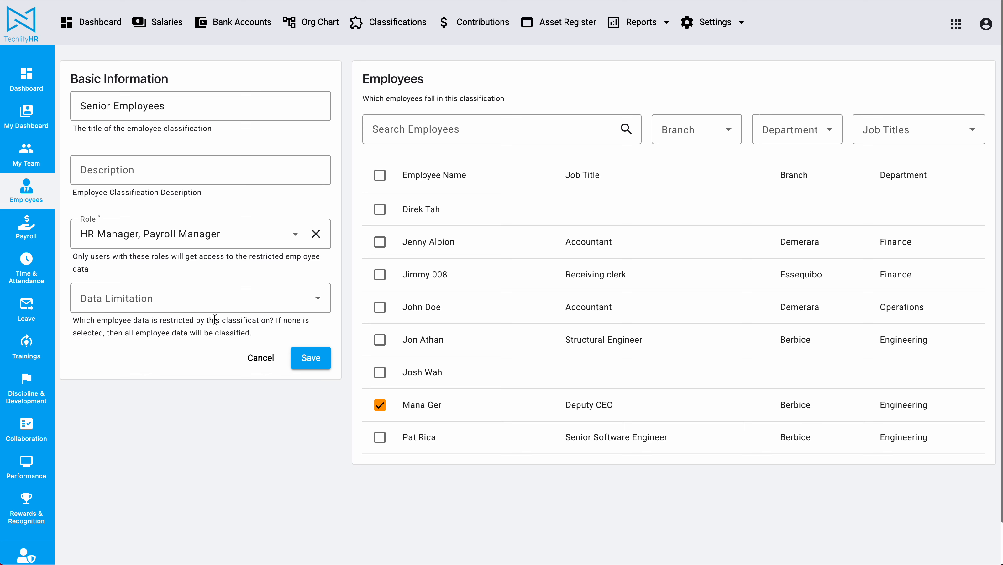
pyautogui.moveTo(197, 321); pyautogui.dragTo(256, 320)
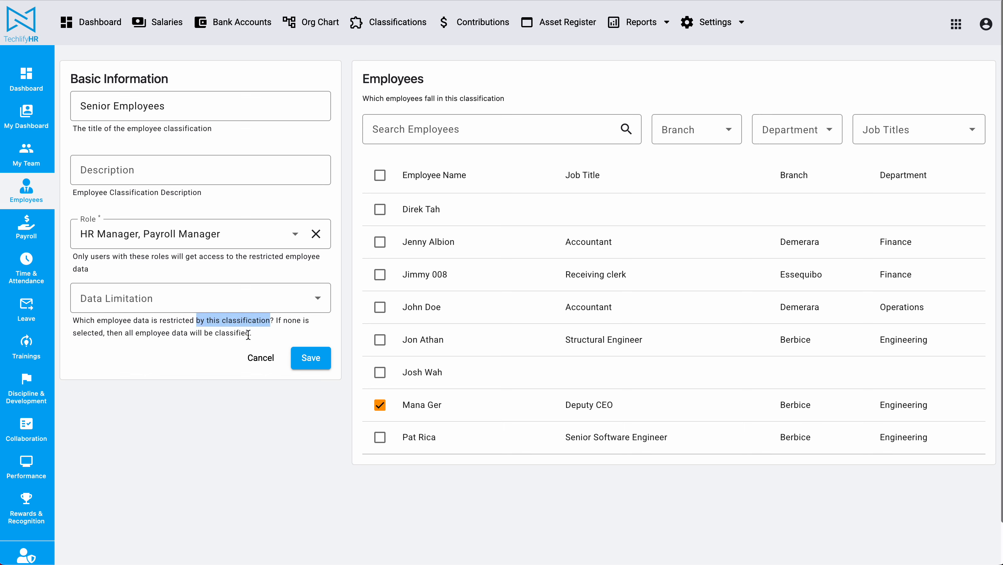
pyautogui.click(191, 388)
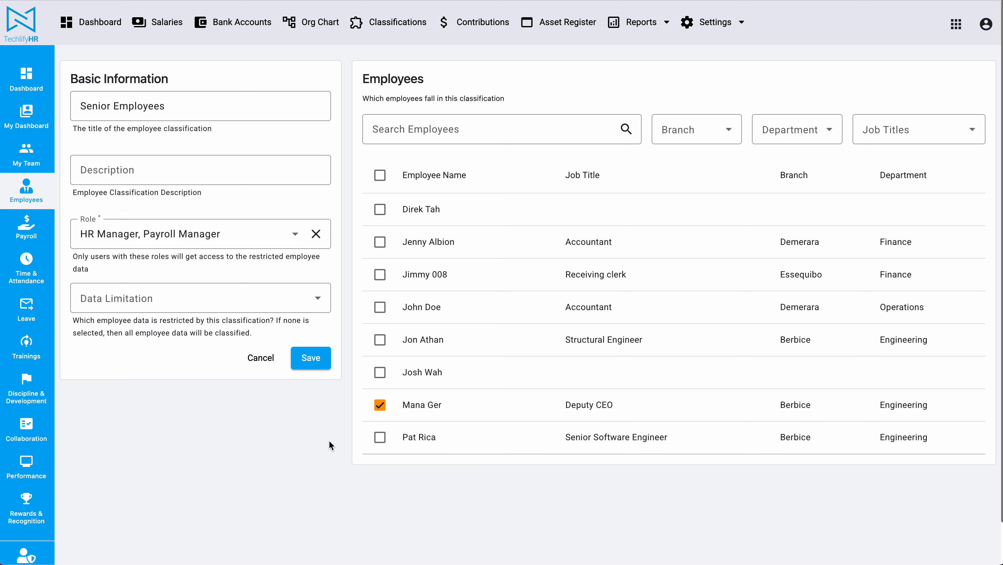
# Limit the data restricted by the Senior Employees classification to Appraisal, Infraction and Training
pyautogui.click(149, 302)
pyautogui.scroll(-2, 141, 414)
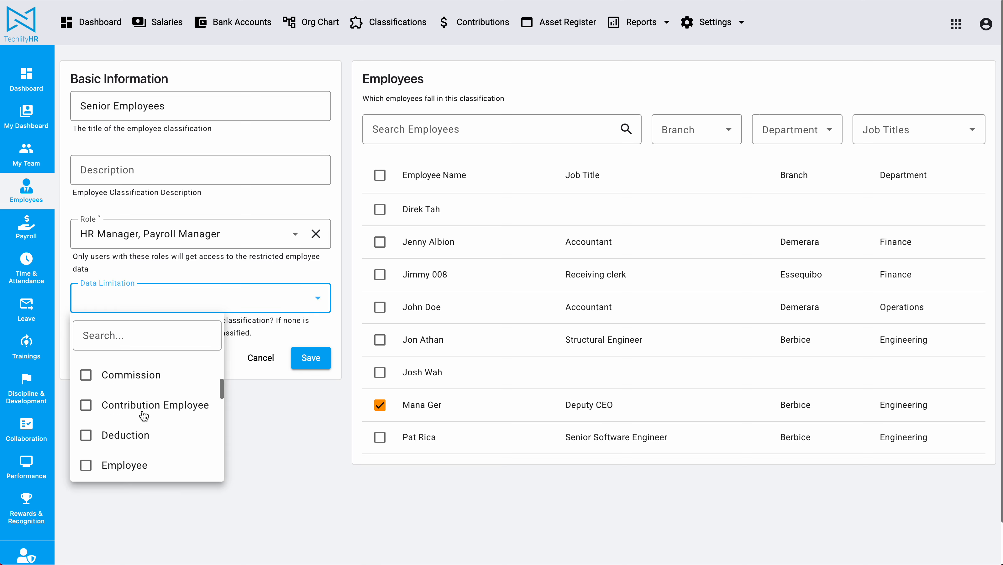
pyautogui.scroll(2, 142, 415)
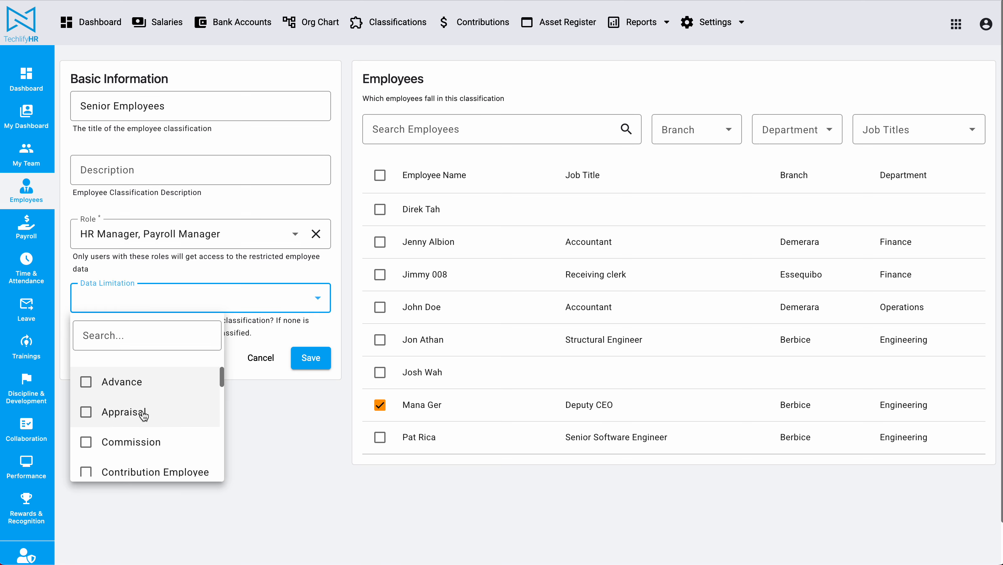
pyautogui.click(119, 413)
pyautogui.scroll(-1, 116, 418)
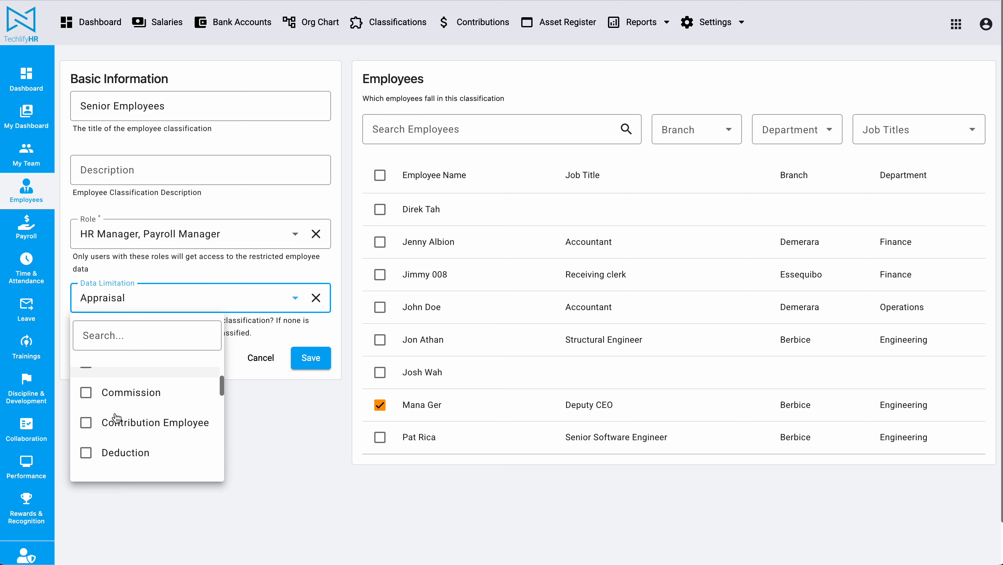
pyautogui.scroll(-4, 116, 418)
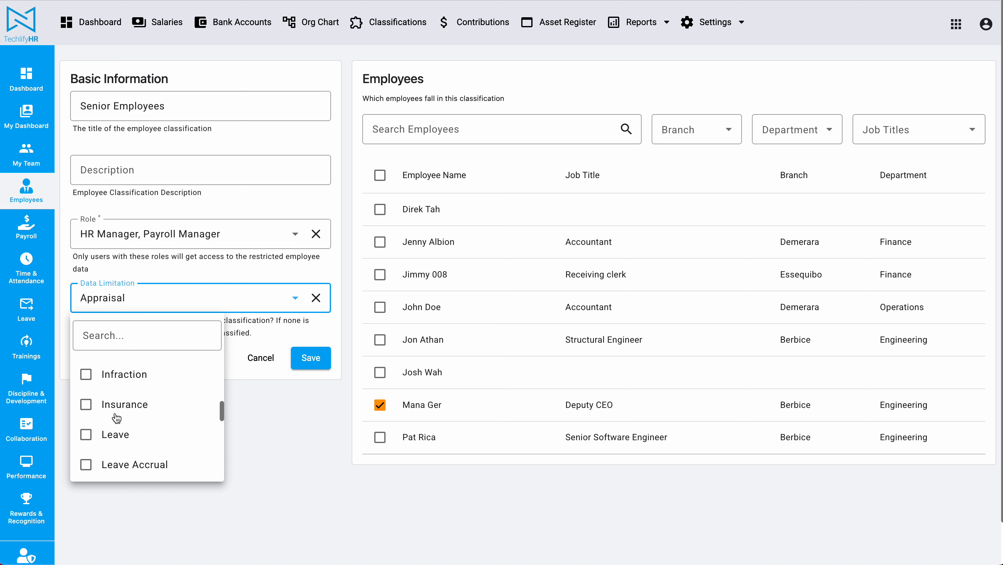
pyautogui.scroll(-2, 116, 418)
pyautogui.scroll(3, 116, 414)
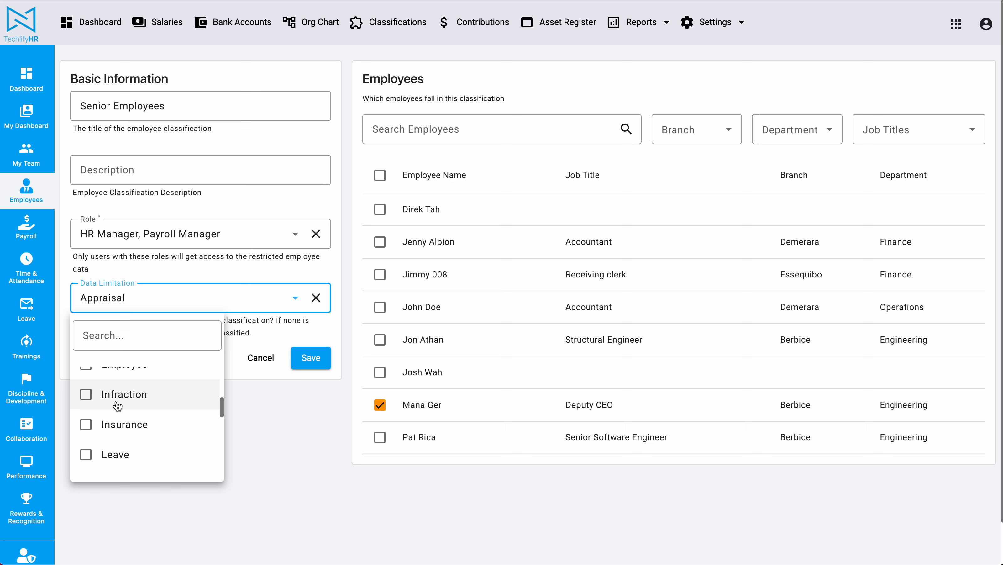
pyautogui.click(118, 405)
pyautogui.scroll(-6, 117, 405)
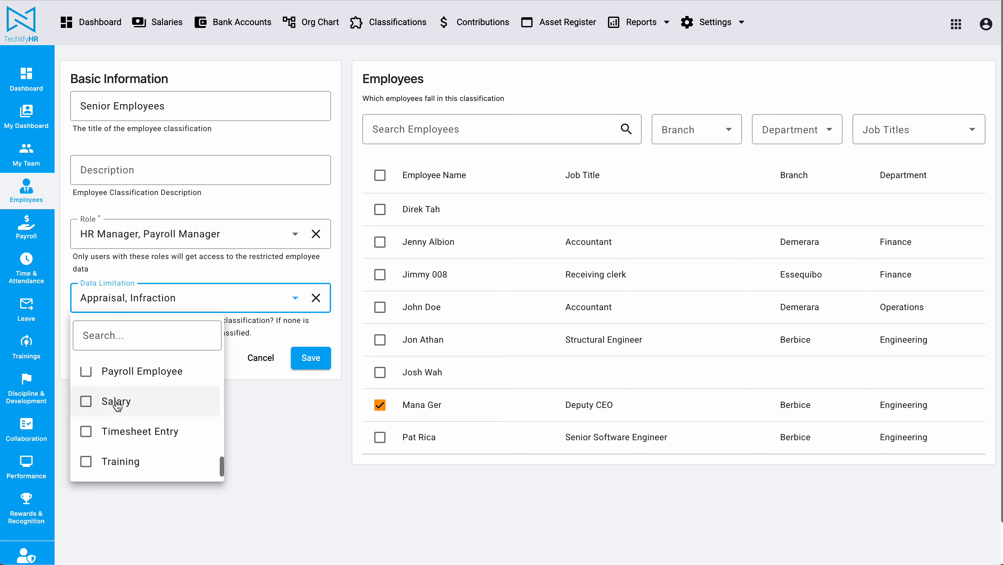
pyautogui.click(119, 462)
pyautogui.click(249, 515)
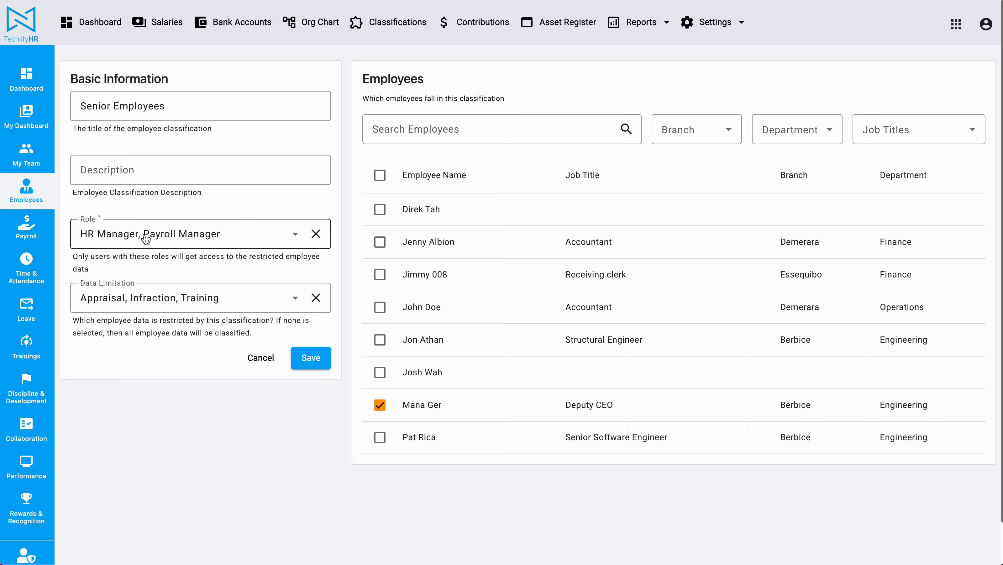
# Save the Senior Employees classification and open its details to review the data limitation
pyautogui.click(311, 358)
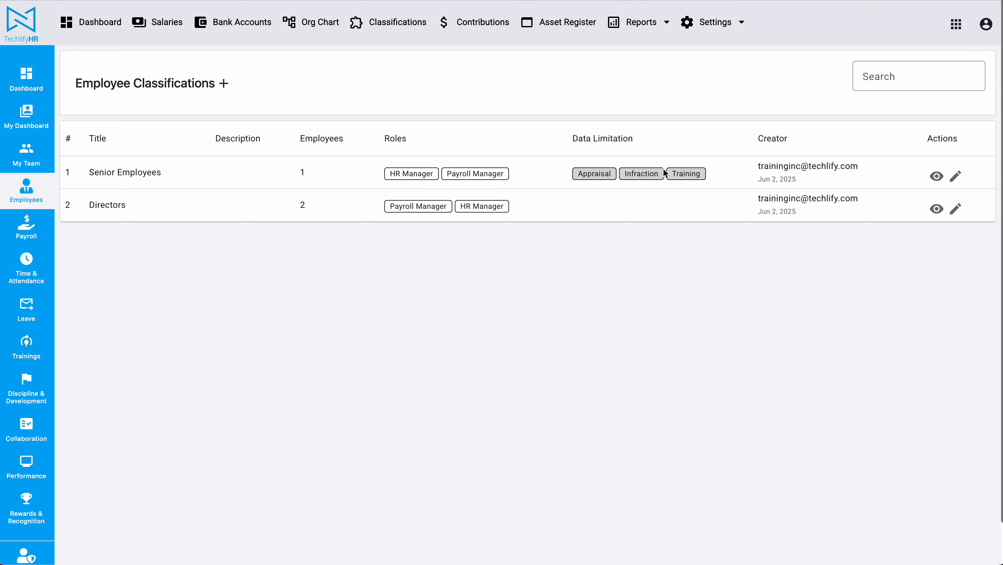
pyautogui.click(937, 176)
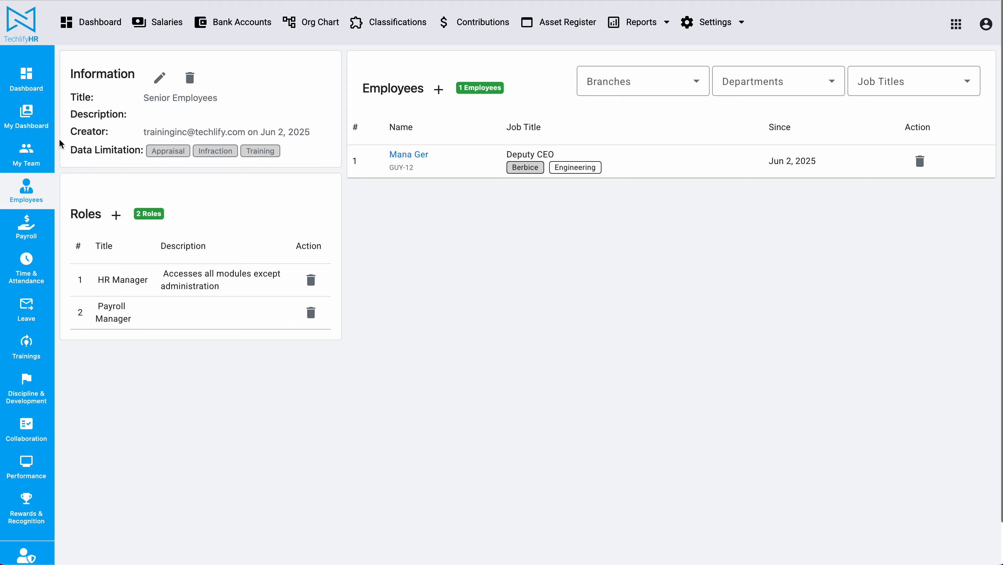
pyautogui.moveTo(85, 150); pyautogui.dragTo(455, 560)
# Switch to the restricted user's incognito browser window and reload the Deputy CEO's employee profile
pyautogui.press('super+grave')
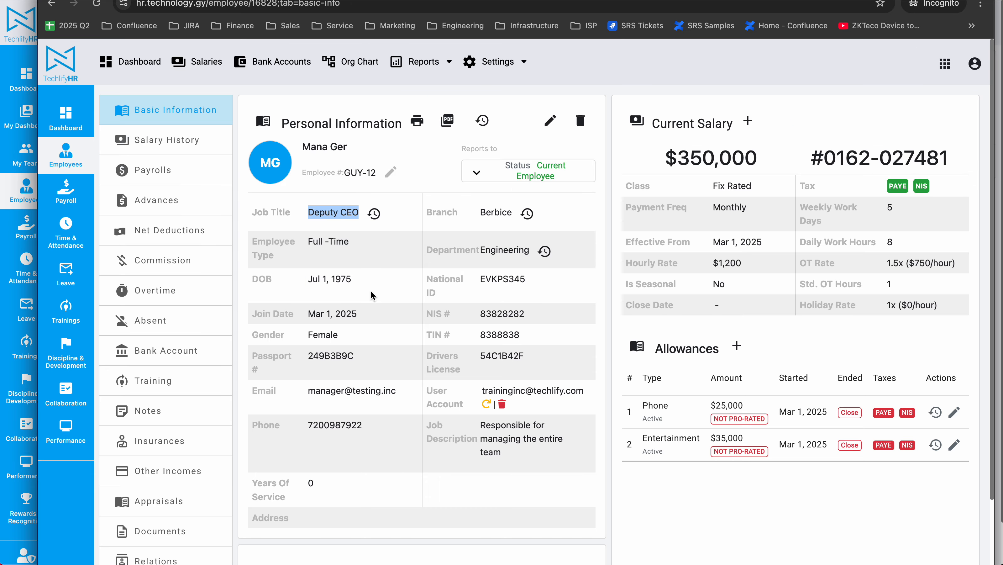
pyautogui.click(975, 63)
pyautogui.click(761, 65)
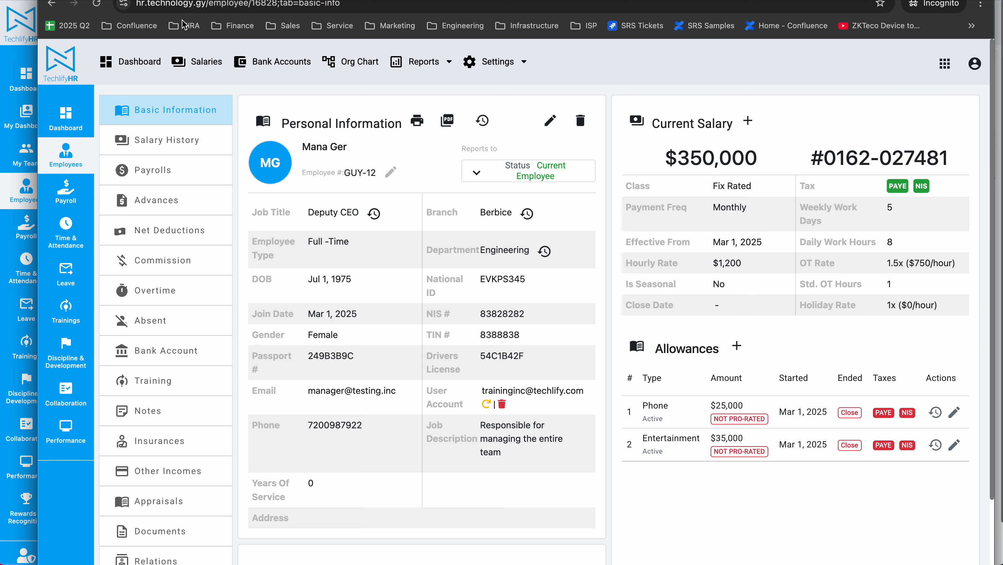
pyautogui.click(95, 5)
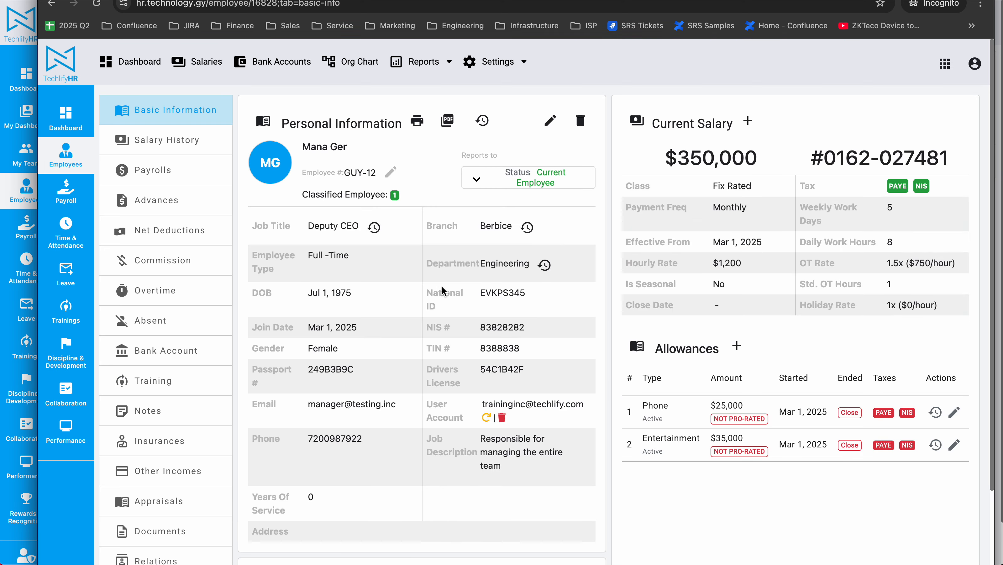
# Examine the appraisal, infraction and training records in the Deputy CEO's profile
pyautogui.click(183, 506)
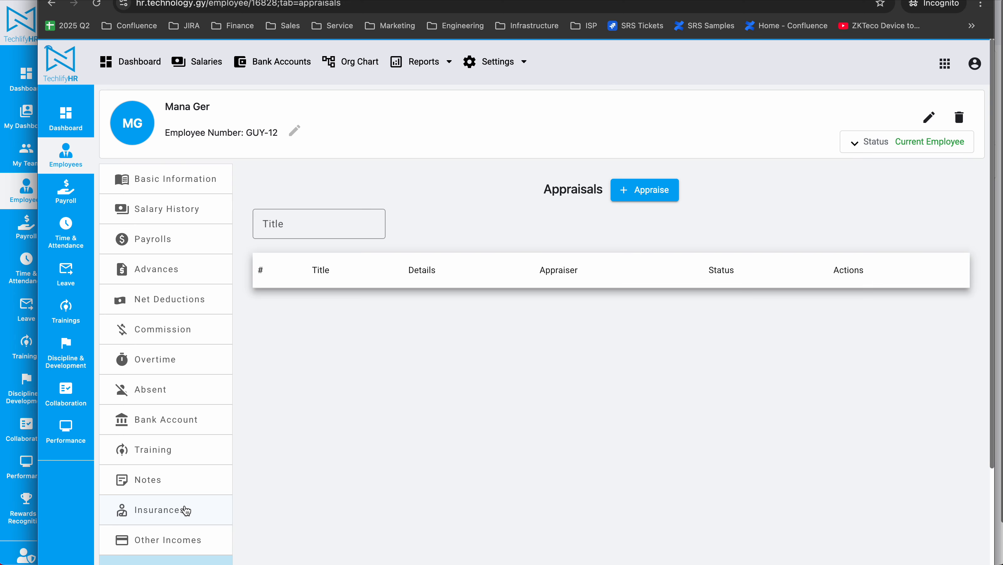
pyautogui.scroll(-5, 325, 446)
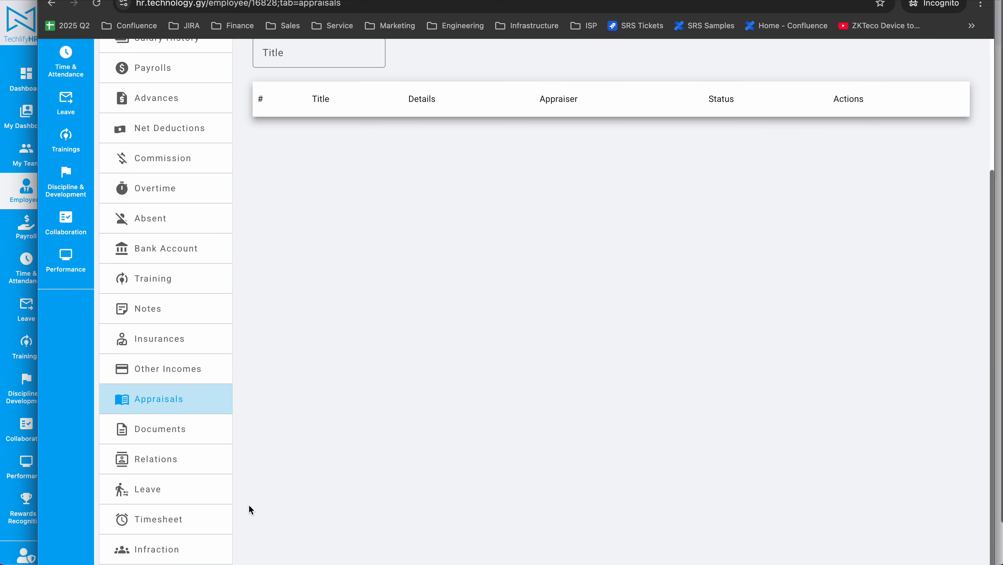
pyautogui.click(195, 550)
pyautogui.scroll(3, 371, 269)
pyautogui.scroll(1, 372, 270)
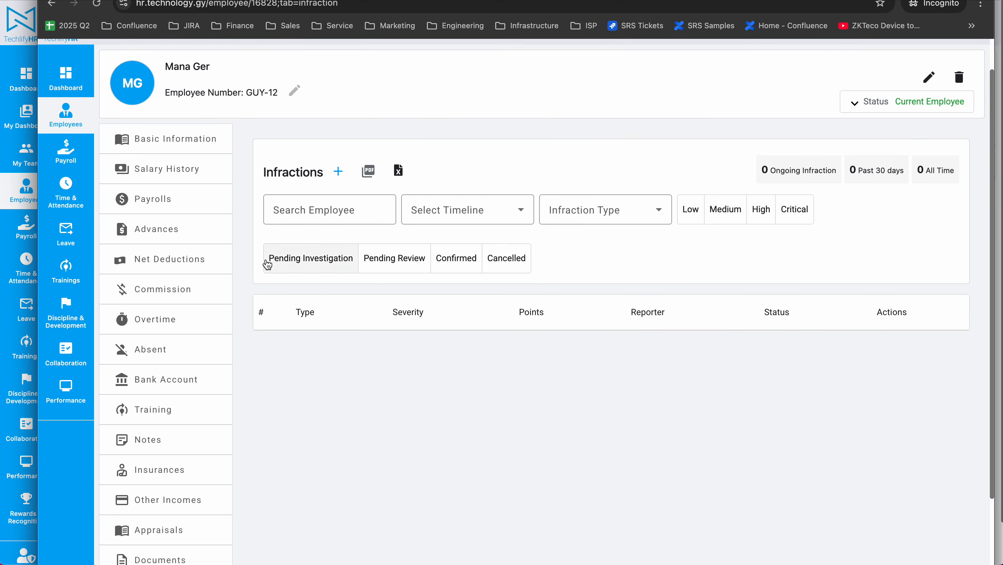
pyautogui.scroll(1, 208, 228)
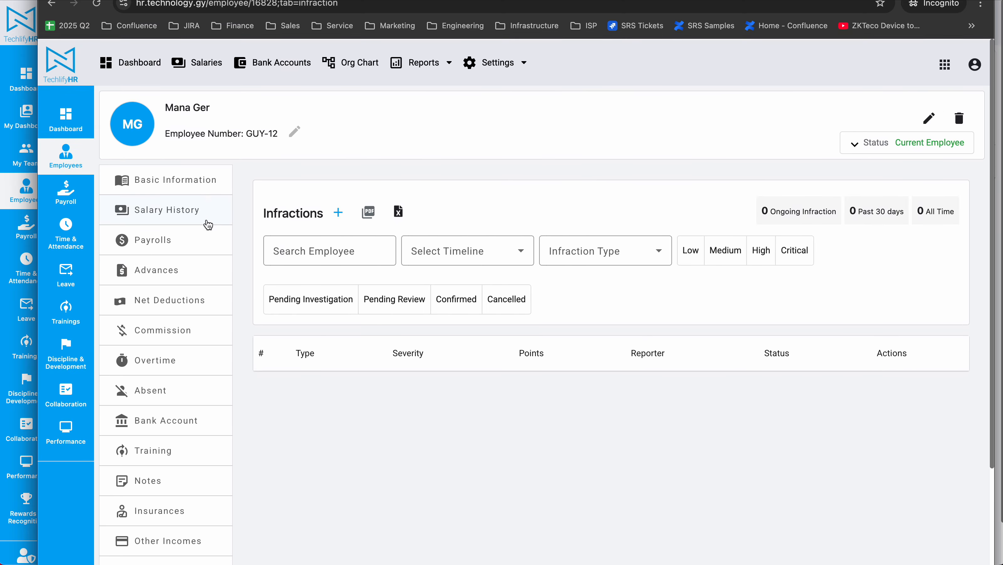
pyautogui.scroll(-5, 186, 254)
pyautogui.click(179, 272)
pyautogui.scroll(3, 151, 265)
# Open the list of all employee trainings in the Trainings module and include the completed ones
pyautogui.click(71, 317)
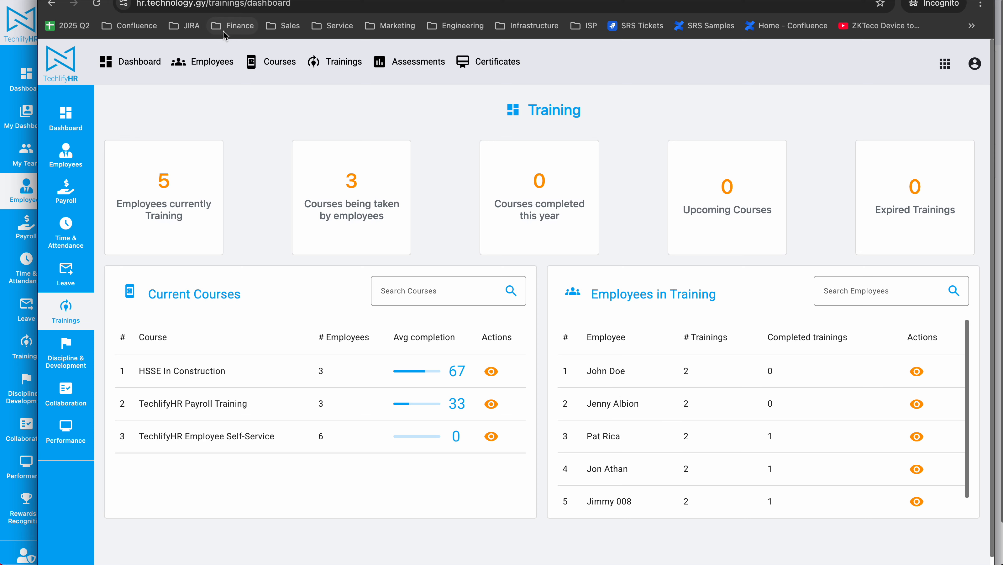
pyautogui.click(325, 69)
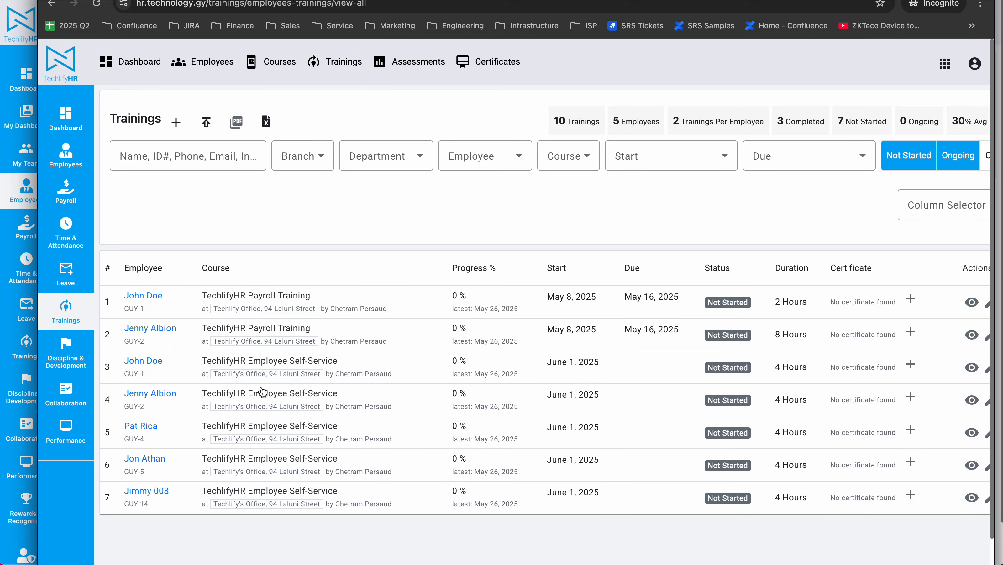
pyautogui.scroll(-2, 263, 392)
pyautogui.scroll(2, 264, 392)
pyautogui.click(986, 156)
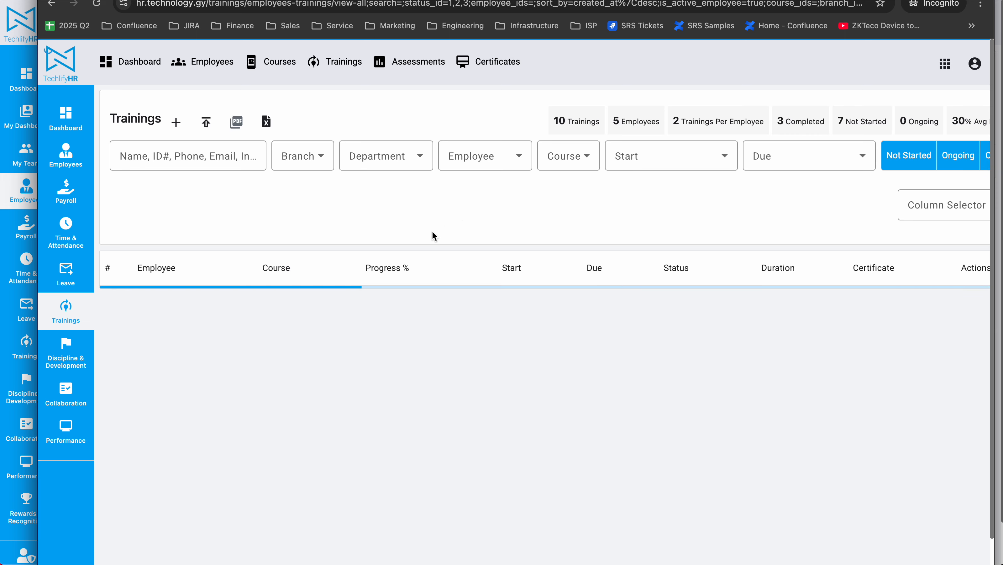
pyautogui.scroll(-2, 197, 361)
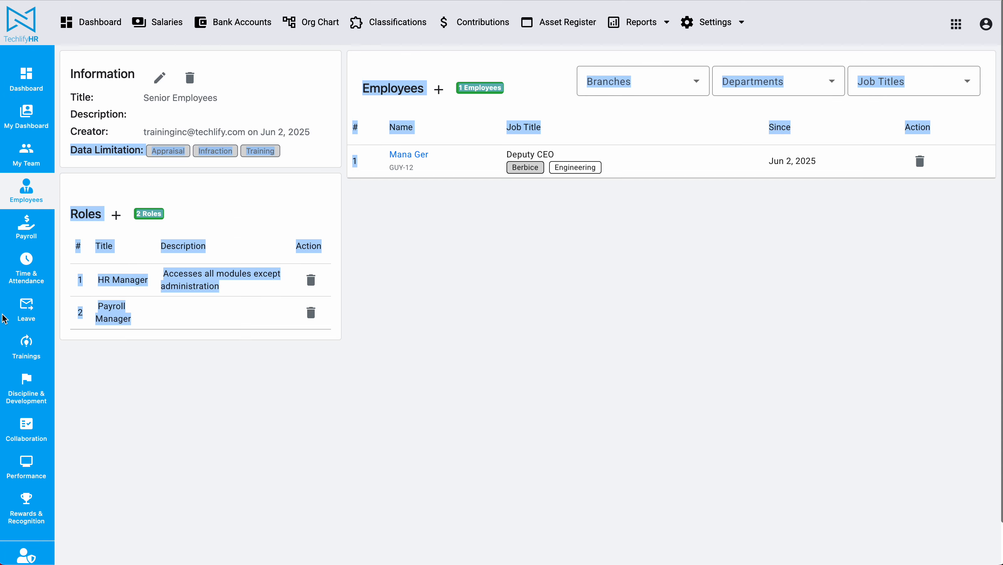
# In the administrator's browser window, open the list of employee trainings and locate the Deputy CEO's entry
pyautogui.click(984, 21)
pyautogui.click(617, 265)
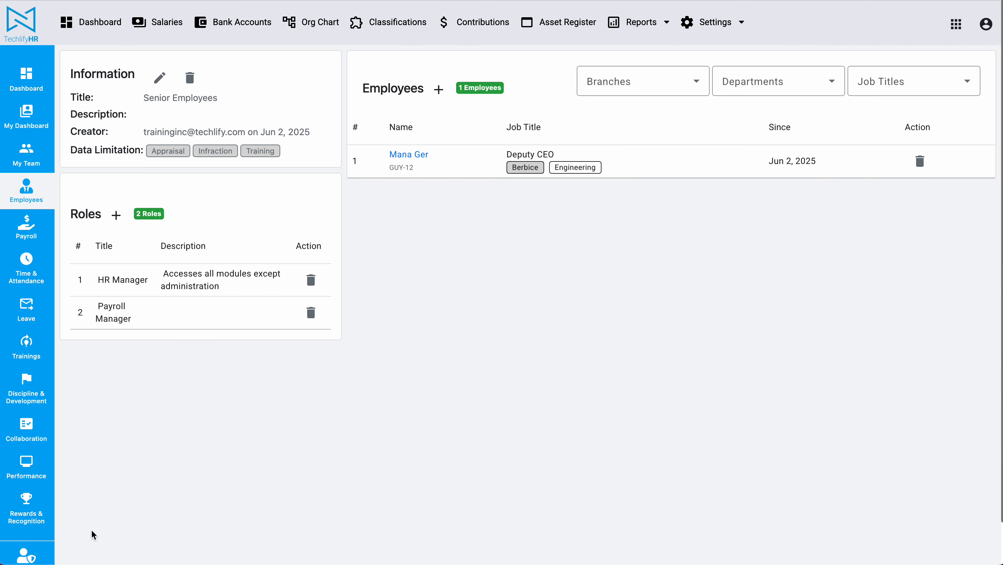
pyautogui.click(26, 344)
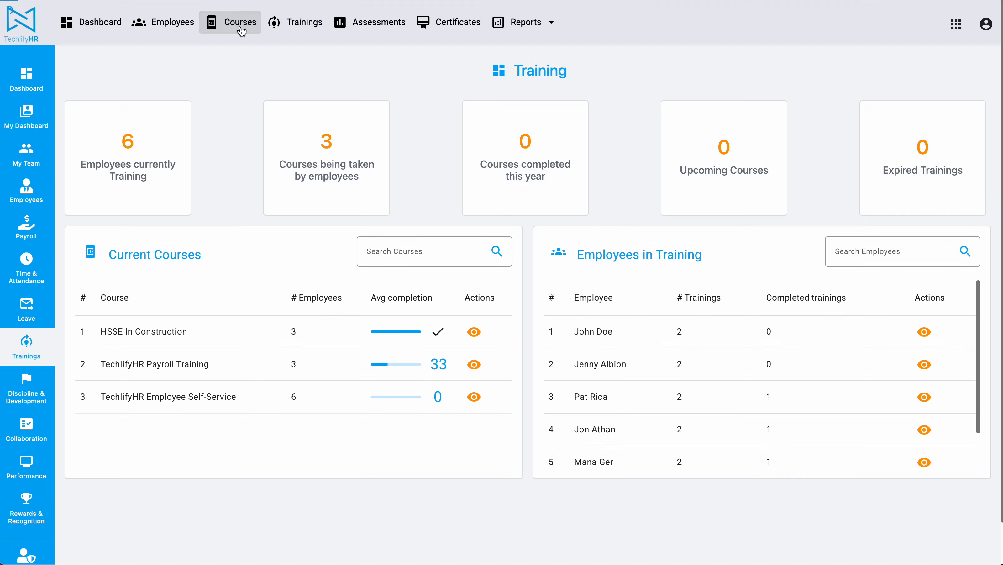
pyautogui.click(240, 24)
pyautogui.click(297, 21)
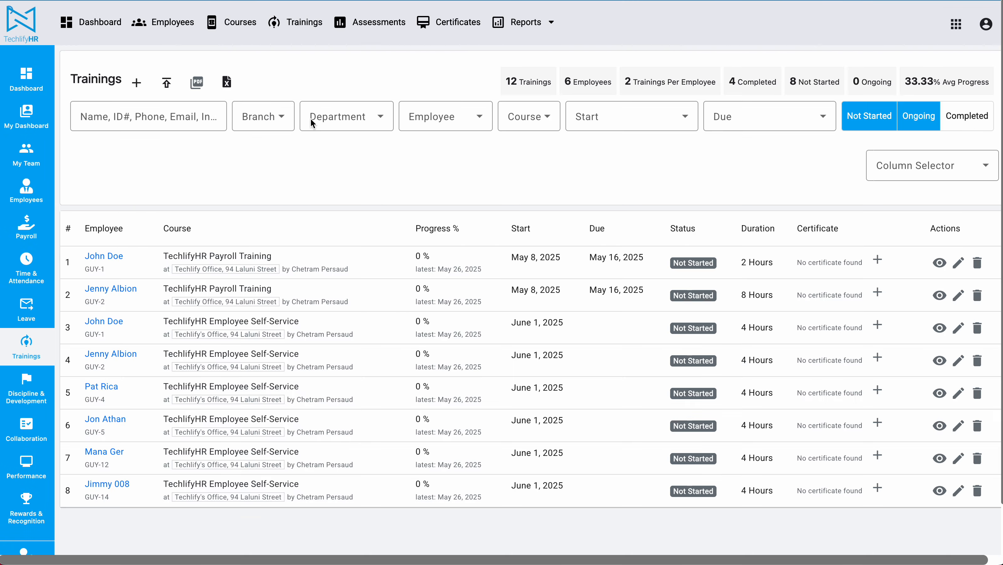
pyautogui.moveTo(65, 457); pyautogui.dragTo(898, 474)
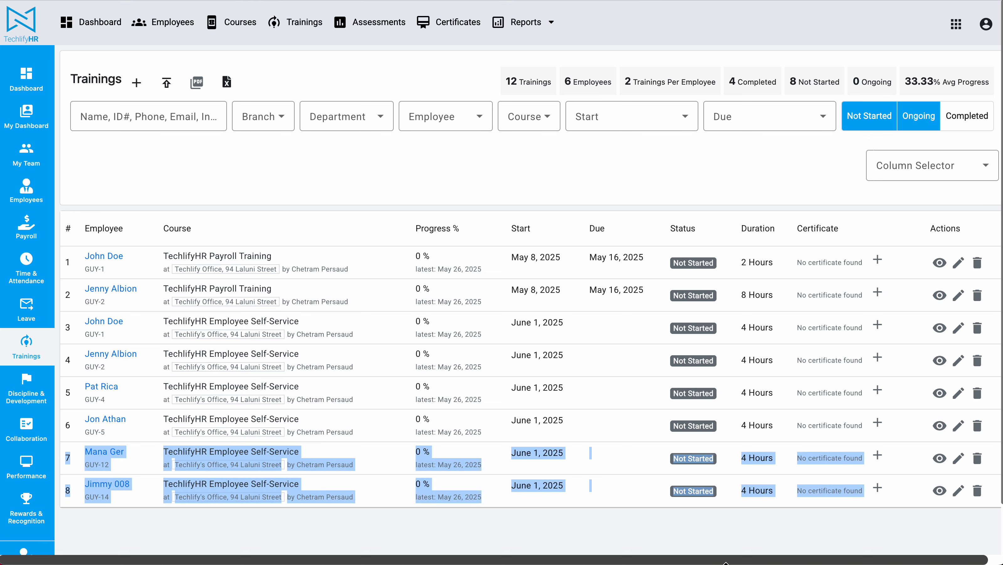
# Switch back to the restricted user's window and check its trainings list for the Deputy CEO
pyautogui.click(719, 562)
pyautogui.scroll(2, 962, 63)
pyautogui.click(975, 64)
pyautogui.click(521, 221)
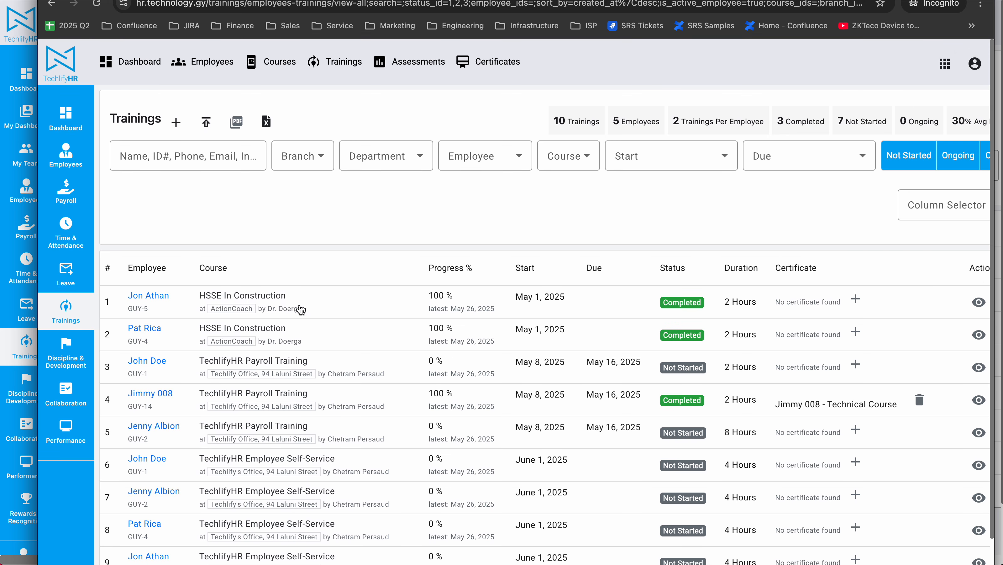
pyautogui.scroll(-2, 300, 311)
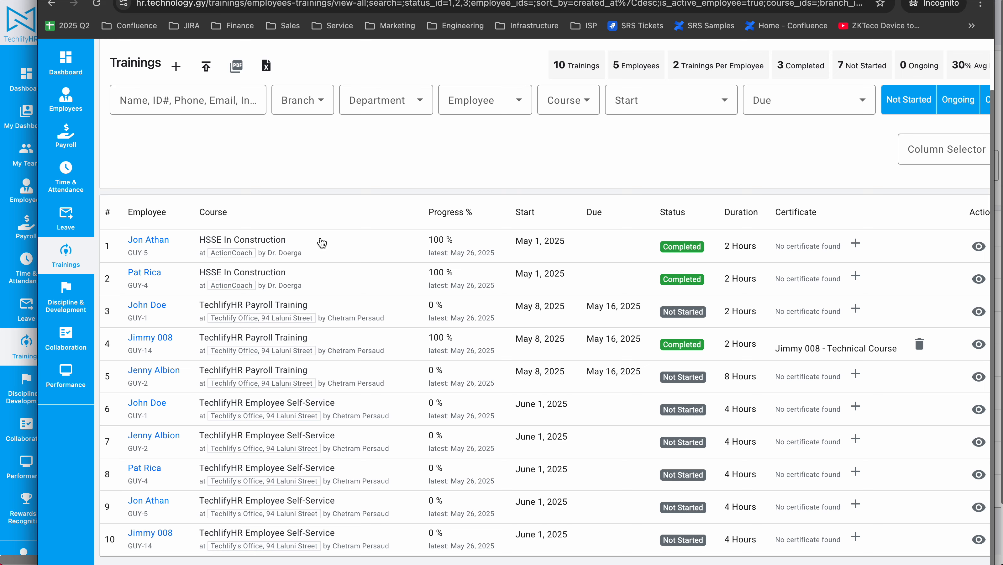
pyautogui.scroll(2, 479, 371)
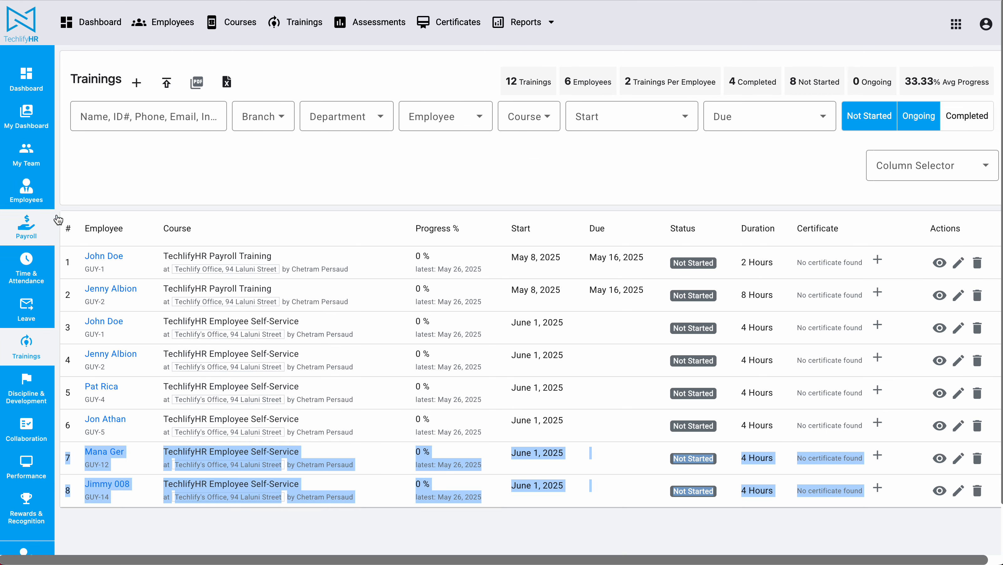
# In the administrator's window, open the Directors classification and review its employees and assigned roles
pyautogui.click(27, 189)
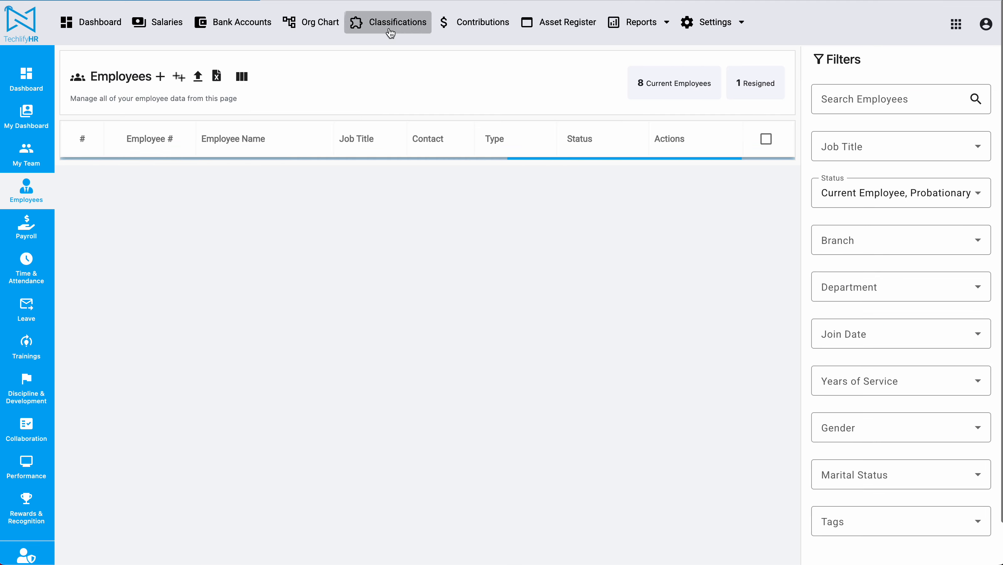
pyautogui.click(390, 32)
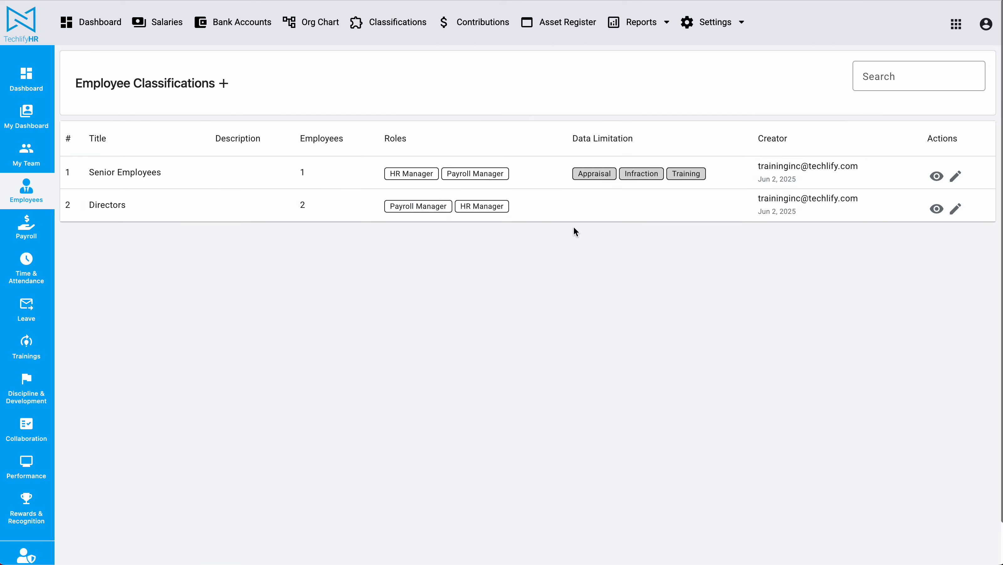
pyautogui.click(936, 209)
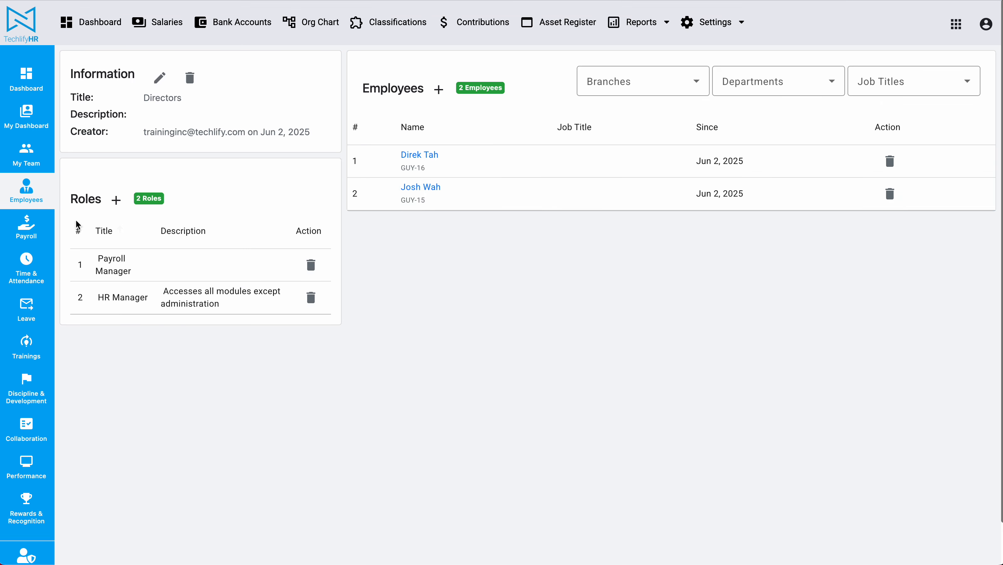
pyautogui.moveTo(359, 84); pyautogui.dragTo(551, 215)
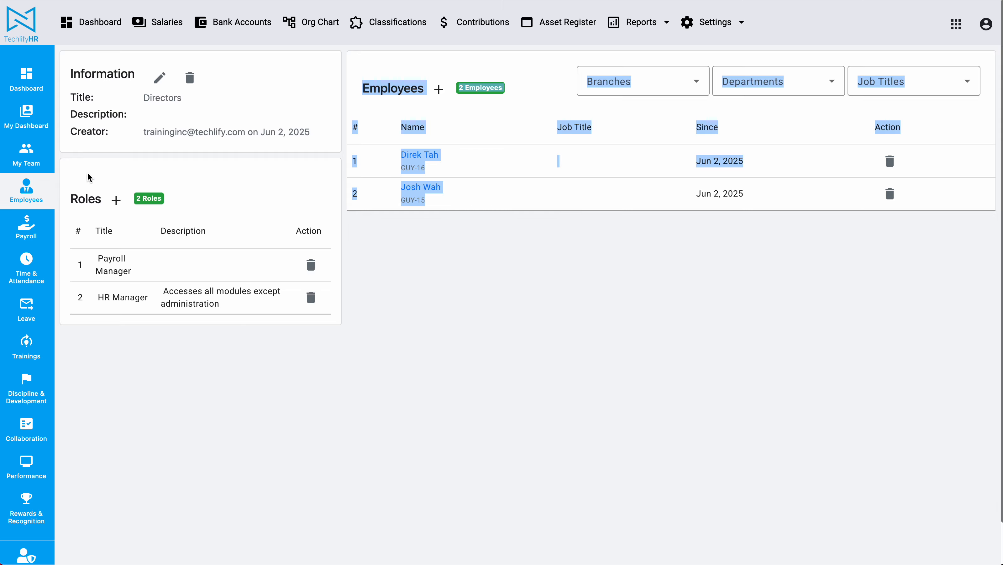
pyautogui.moveTo(67, 165); pyautogui.dragTo(334, 385)
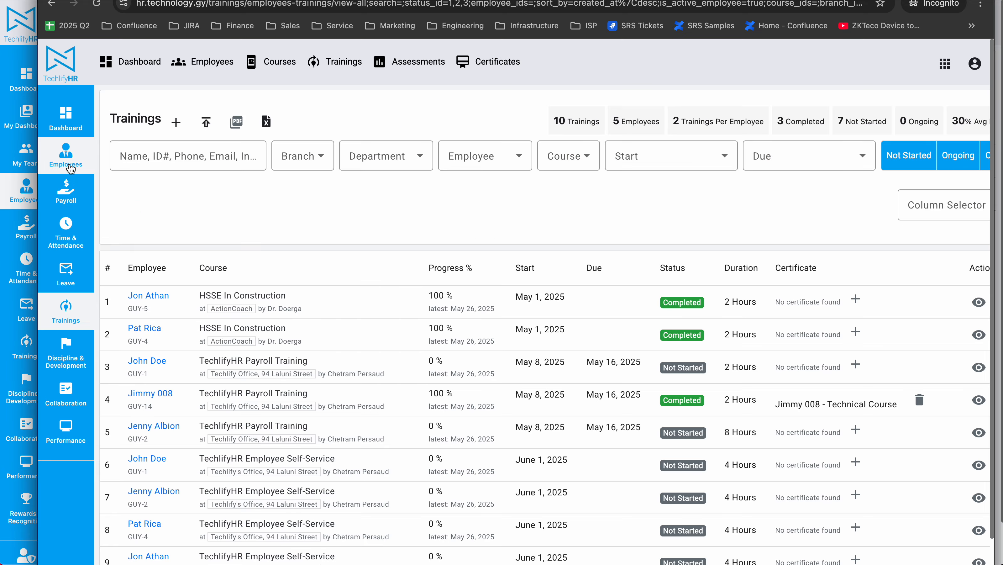
# In the restricted user's window, open the employee list to check whether the Directors employees are listed
pyautogui.click(65, 155)
pyautogui.click(974, 63)
pyautogui.click(476, 458)
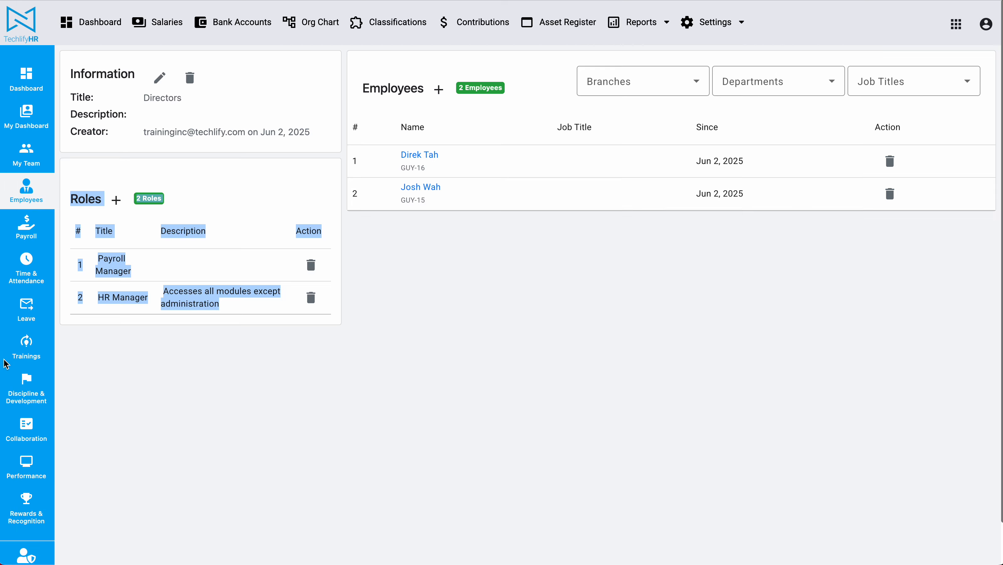
# In the administrator's window, reopen the Senior Employees classification and review its employees, roles and data limitation
pyautogui.click(511, 326)
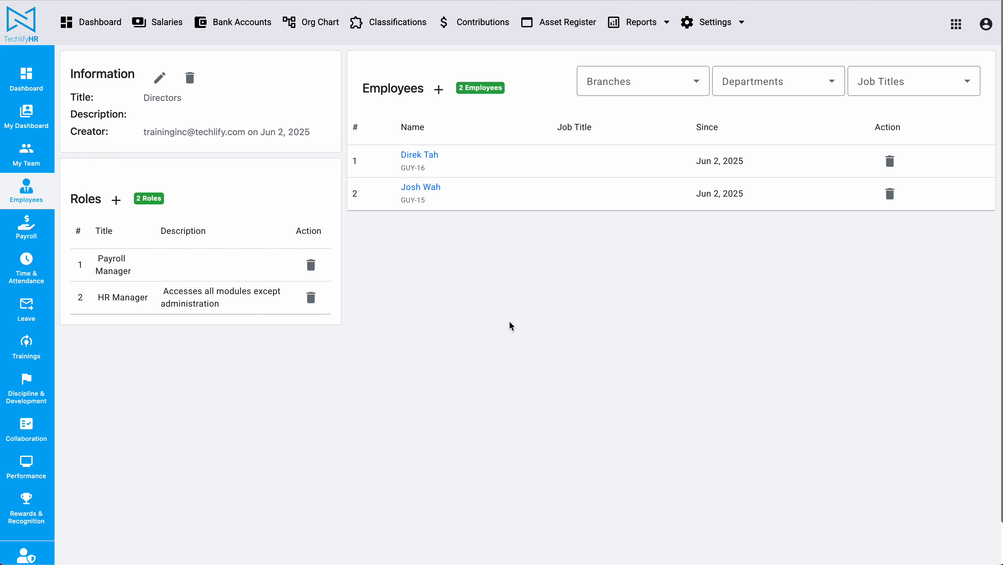
pyautogui.click(390, 22)
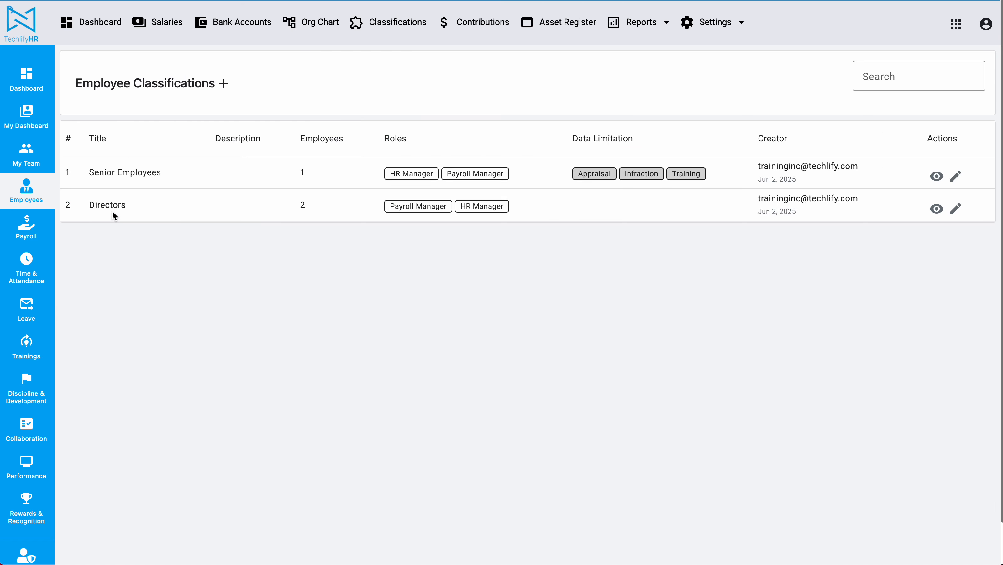
pyautogui.click(936, 176)
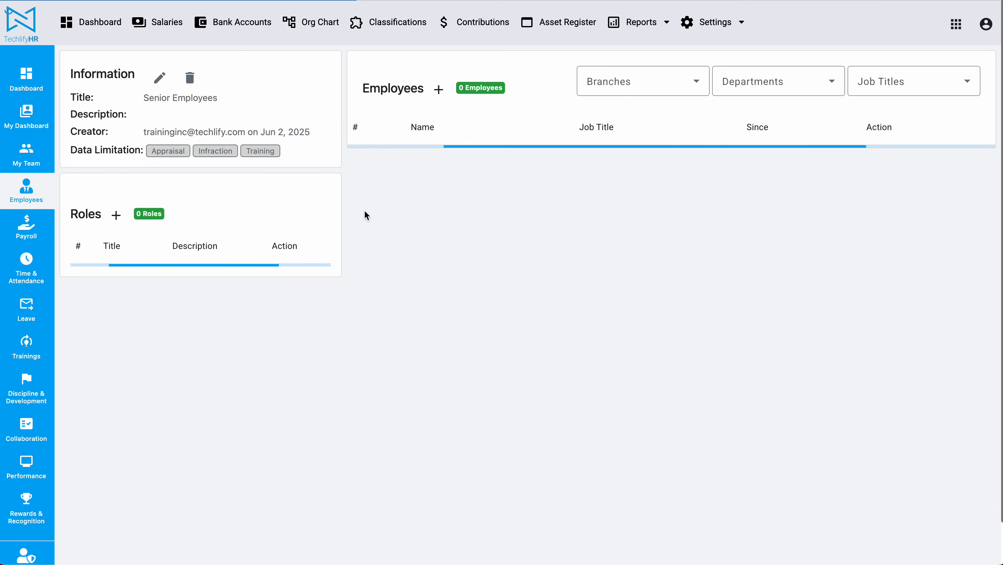
pyautogui.moveTo(357, 74); pyautogui.dragTo(619, 221)
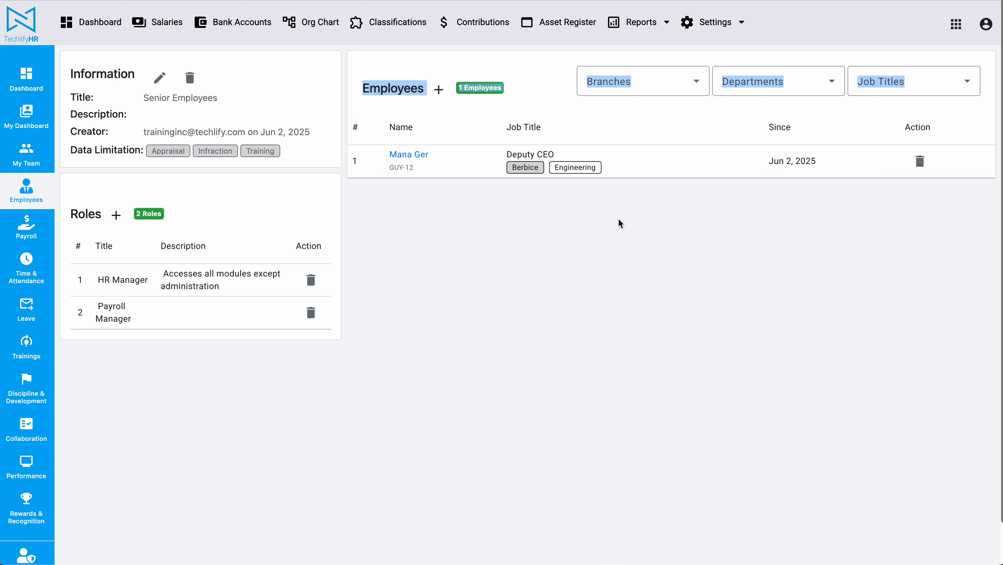
pyautogui.moveTo(68, 214); pyautogui.dragTo(306, 335)
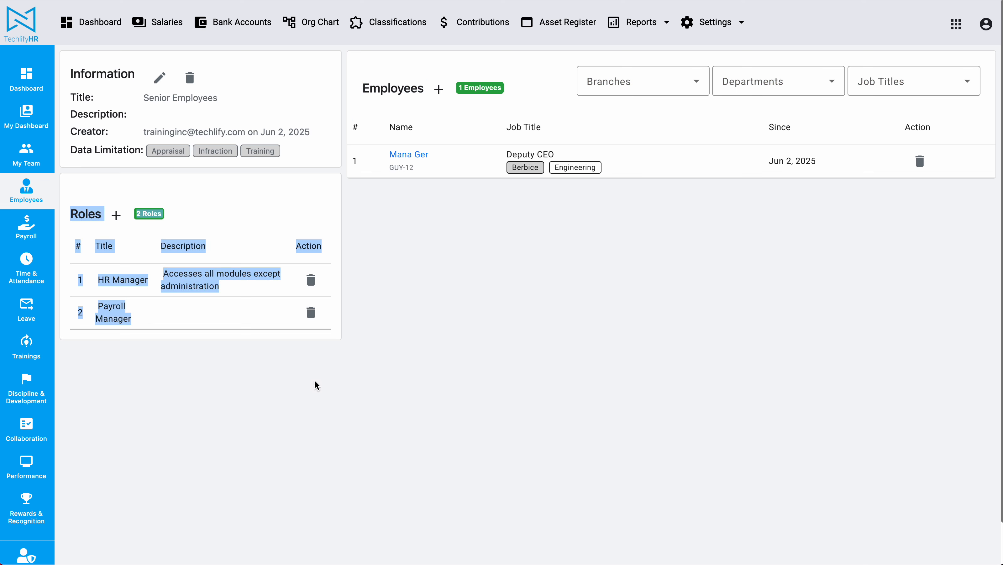
pyautogui.click(239, 215)
pyautogui.moveTo(72, 150); pyautogui.dragTo(296, 153)
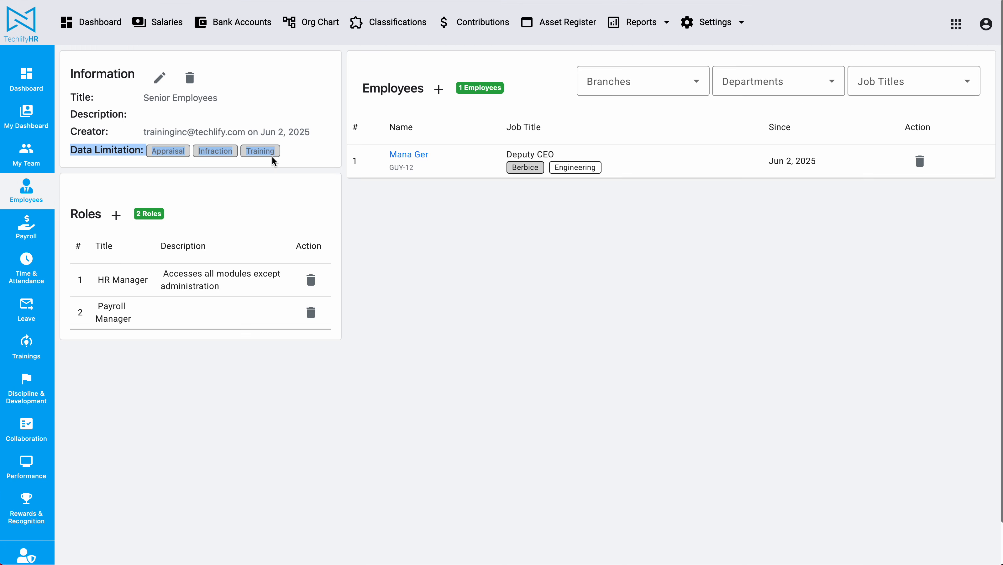
pyautogui.click(603, 320)
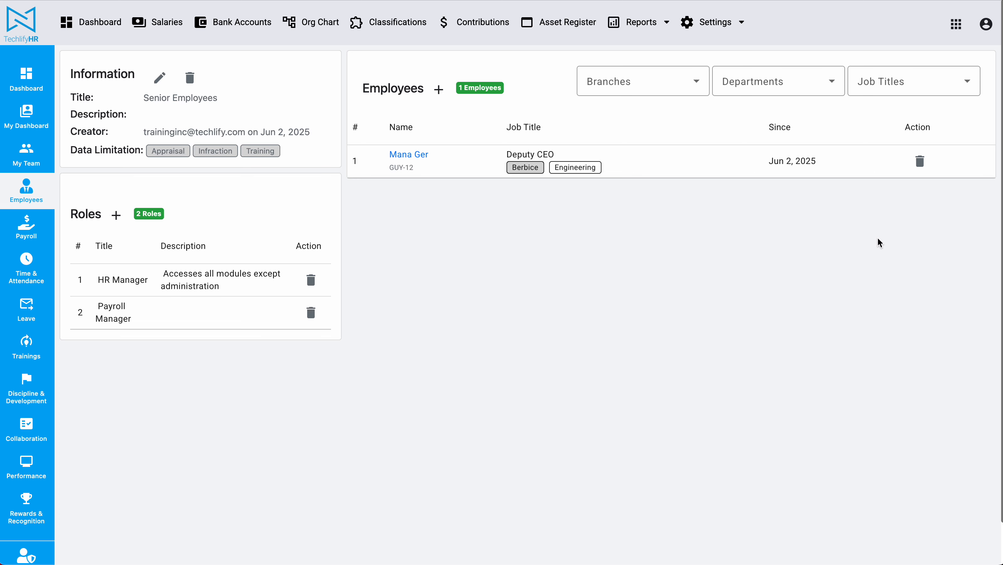